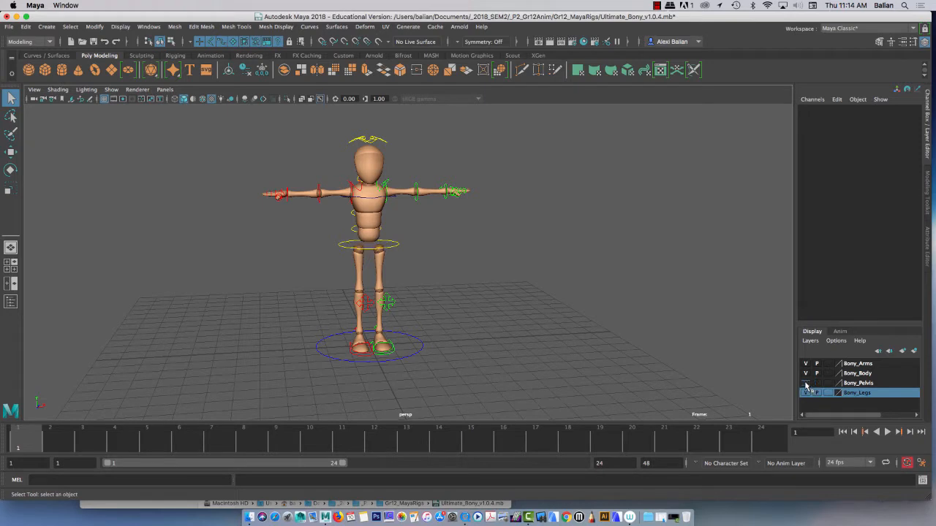
Show the Bony_Pelvis layer, and toggle Bony_Body and Bony_Arms off and on, leaving all character layers visible
{"action": "left_click", "coordinate": [806, 383]}
{"action": "left_click", "coordinate": [806, 374]}
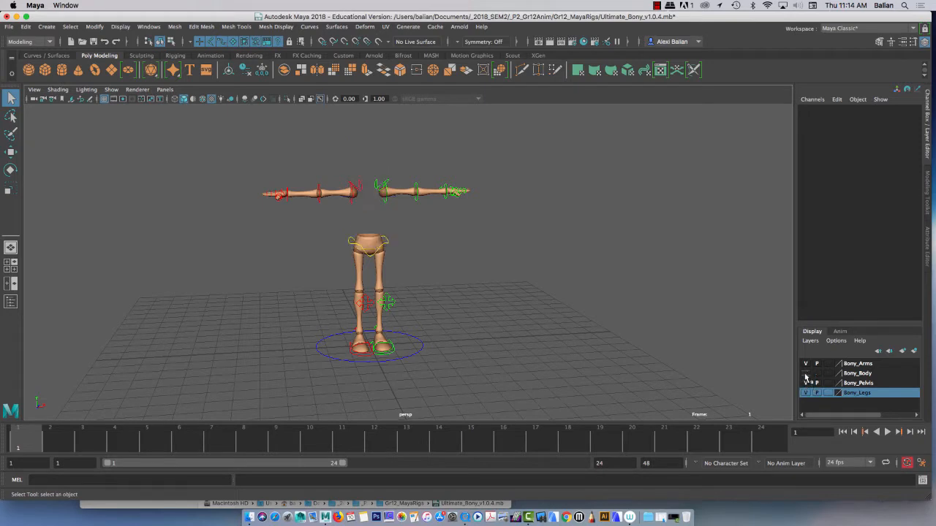
{"action": "left_click", "coordinate": [806, 374]}
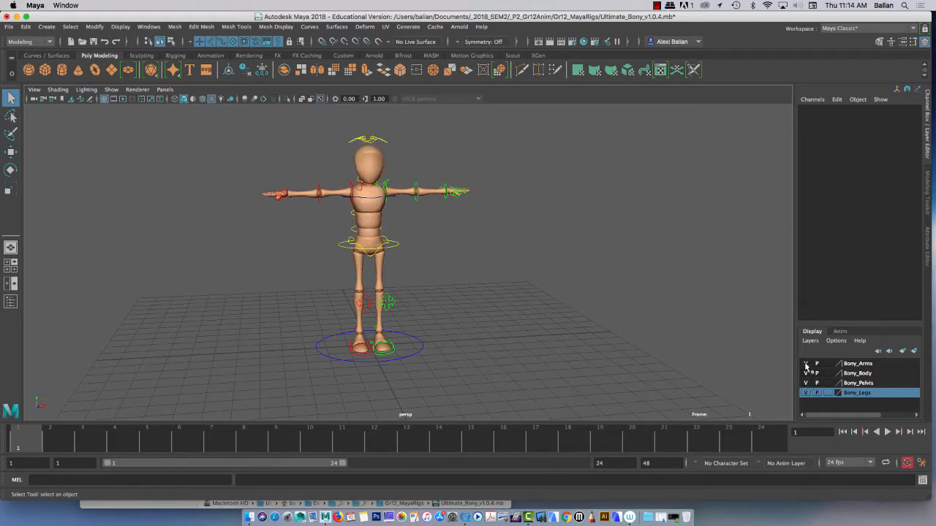
{"action": "left_click", "coordinate": [806, 363]}
{"action": "left_click", "coordinate": [806, 363]}
{"action": "left_click", "coordinate": [805, 363]}
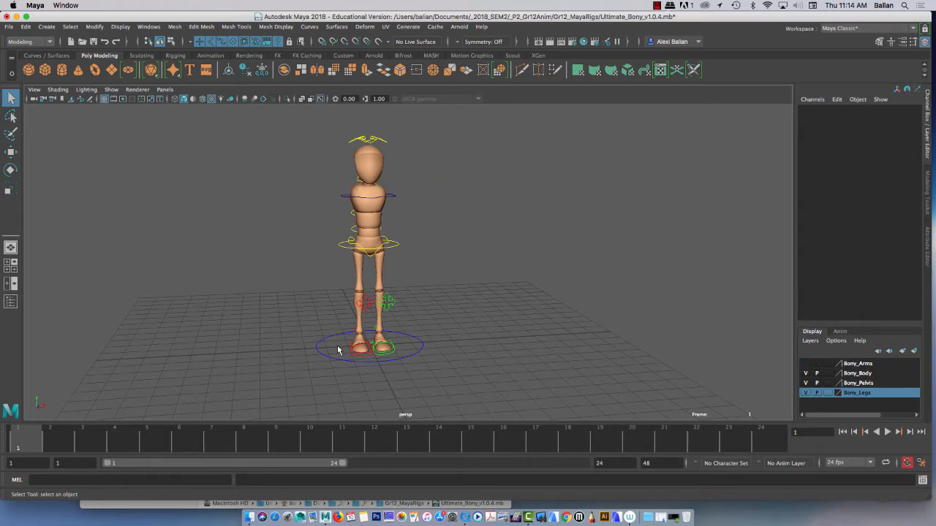
{"action": "left_click", "coordinate": [806, 363]}
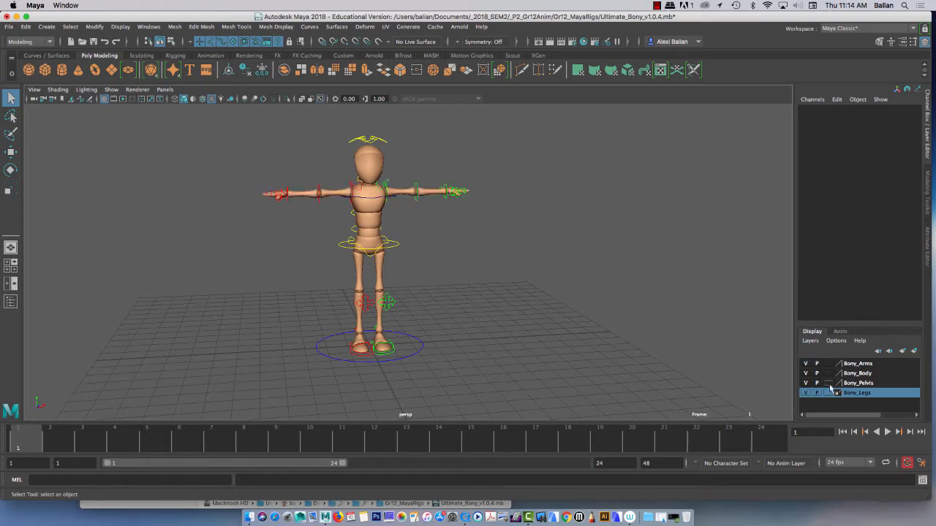
Rotate the left shoulder FK control inward and the left elbow FK control about -68 in Y, folding the arm toward the chest
{"action": "scroll", "coordinate": [343, 211], "scroll_direction": "up", "scroll_amount": 2}
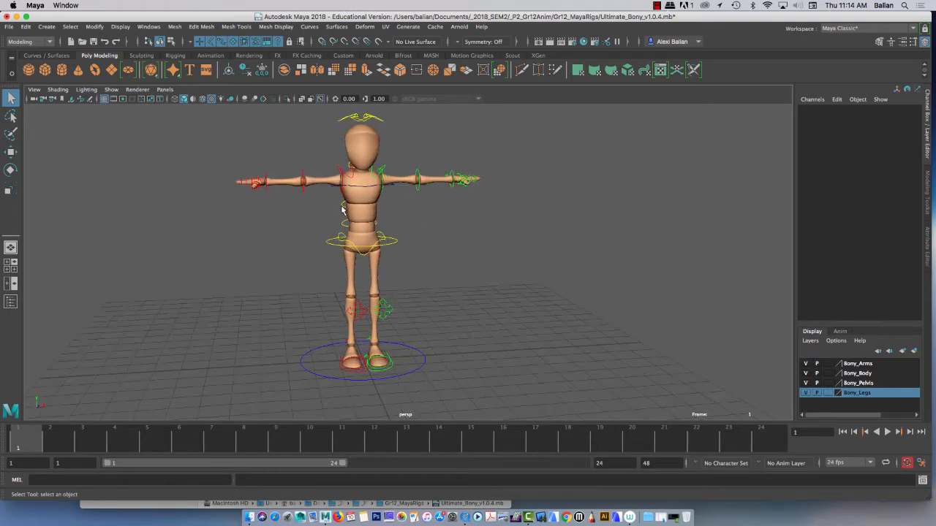
{"action": "scroll", "coordinate": [343, 208], "scroll_direction": "down", "scroll_amount": 2}
{"action": "mouse_move", "coordinate": [207, 257]}
{"action": "left_mouse_down", "text": "alt"}
{"action": "mouse_move", "coordinate": [251, 261]}
{"action": "mouse_move", "coordinate": [207, 272]}
{"action": "left_mouse_up", "text": "alt"}
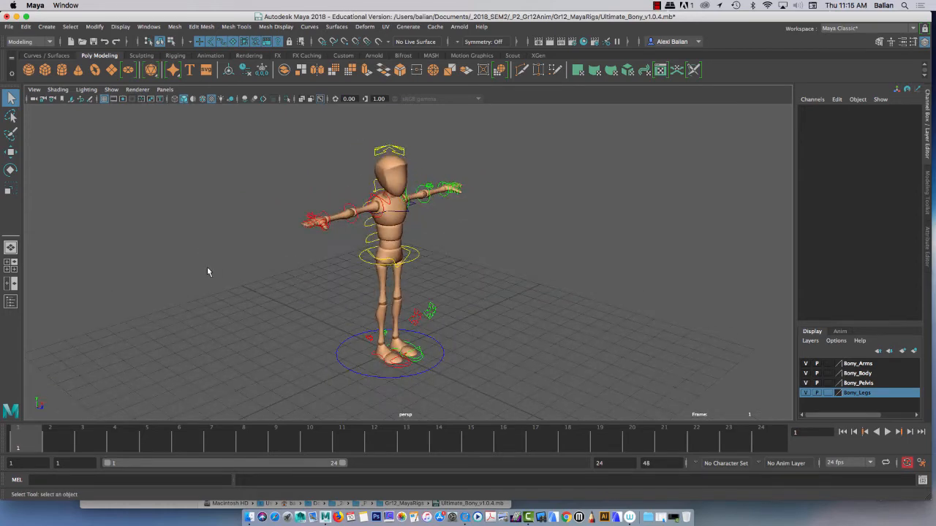
{"action": "left_click_drag", "start_coordinate": [462, 293], "coordinate": [389, 239], "text": "alt"}
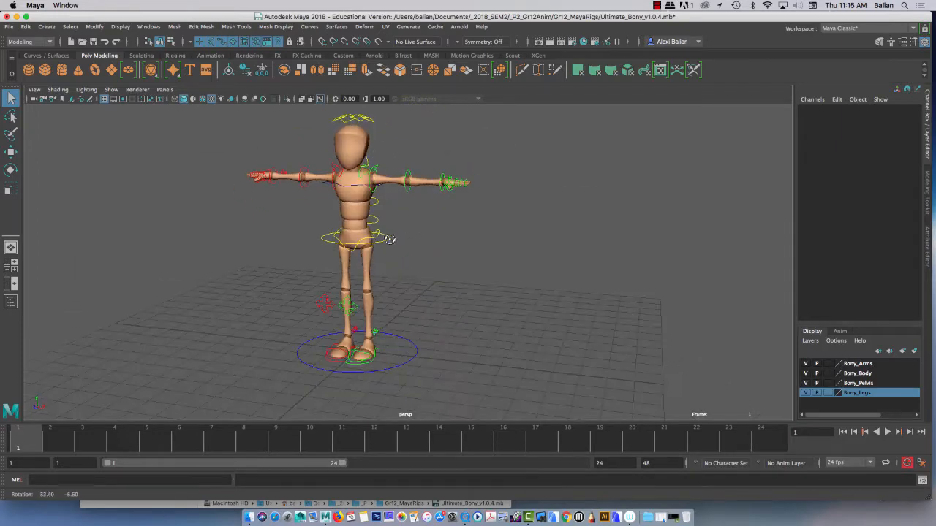
{"action": "left_click", "coordinate": [370, 181]}
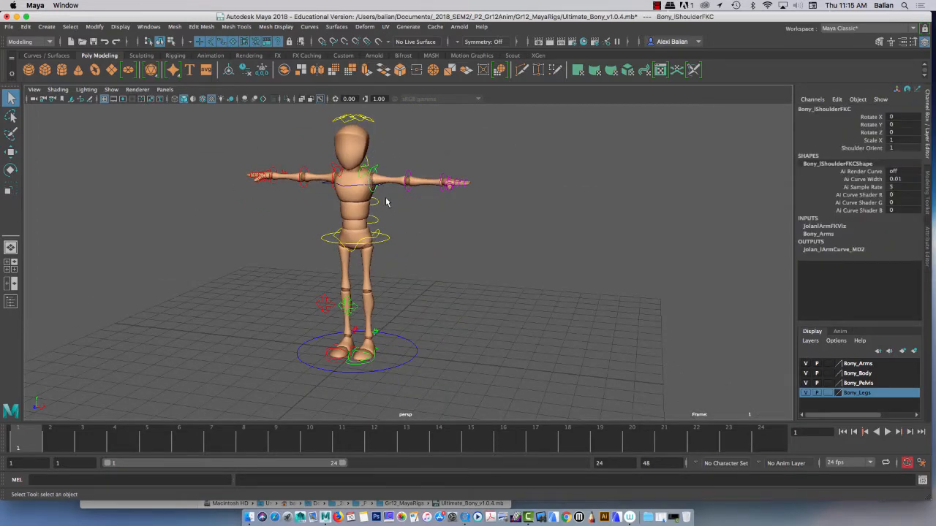
{"action": "key", "text": "e"}
{"action": "left_click_drag", "start_coordinate": [412, 162], "coordinate": [321, 150]}
{"action": "left_click", "coordinate": [309, 162]}
{"action": "left_click", "coordinate": [361, 187]}
Rotate the left thumb's base control about -10 degrees in X
{"action": "left_click_drag", "start_coordinate": [307, 181], "coordinate": [353, 195], "text": "alt"}
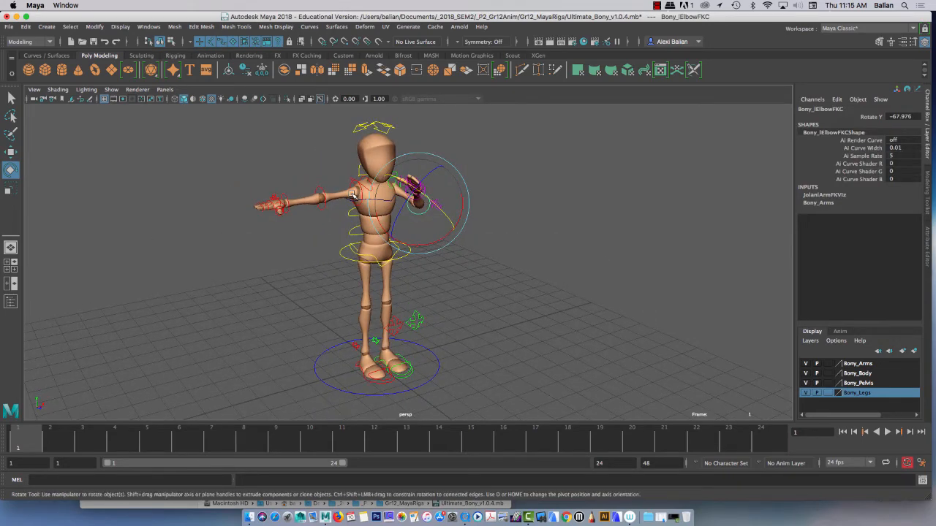
{"action": "left_click_drag", "start_coordinate": [414, 188], "coordinate": [319, 165], "text": "alt"}
{"action": "left_click", "coordinate": [223, 145]}
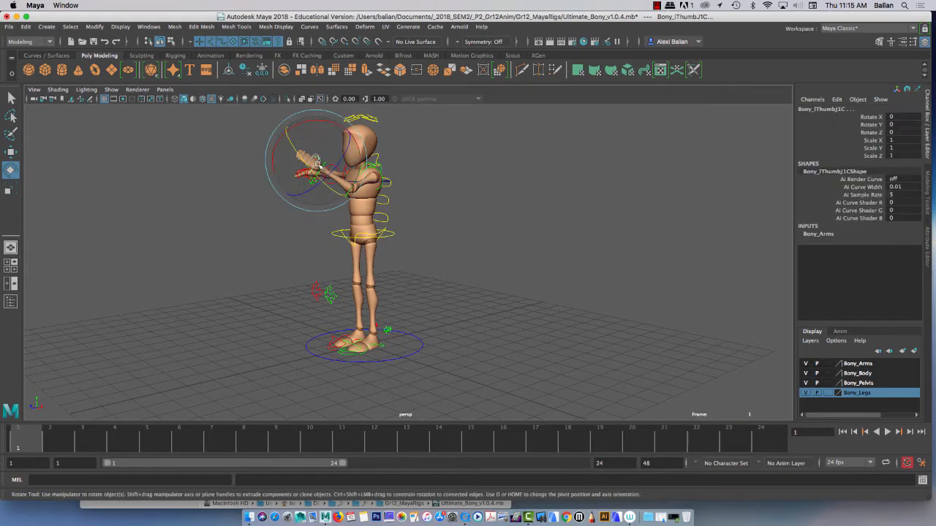
{"action": "left_click_drag", "start_coordinate": [332, 133], "coordinate": [328, 103]}
Undo the left thumb, elbow and shoulder rotations to bring the arm back to the T-pose
{"action": "key", "text": "super+z"}
{"action": "key", "text": "super+z"}
{"action": "key", "text": "super+z"}
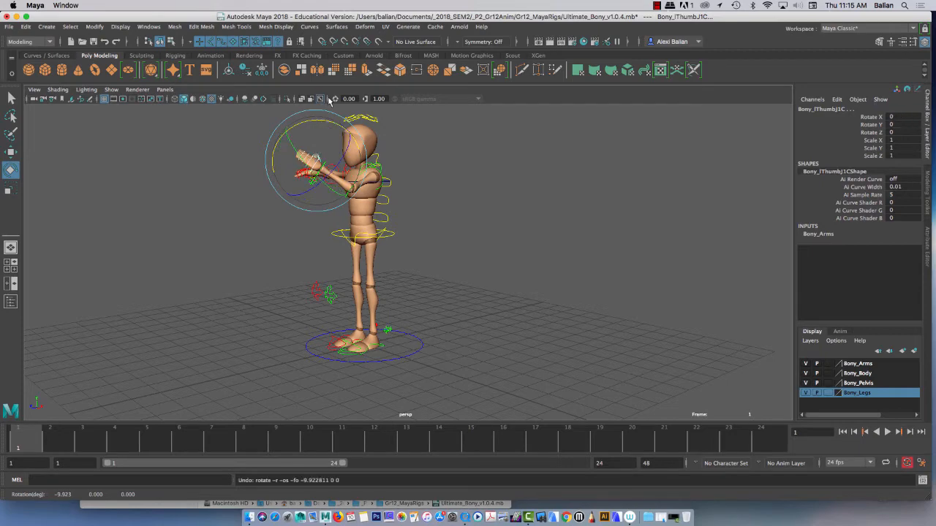
{"action": "key", "text": "super+z"}
{"action": "key", "text": "super+z"}
{"action": "key", "text": "super+z"}
{"action": "key", "text": "super+z"}
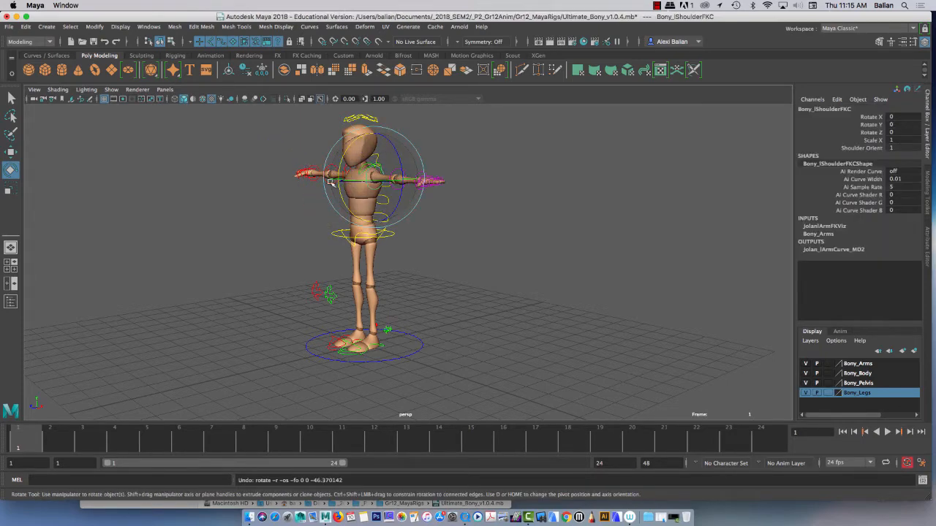
Switch the left arm from FK to IK with the Switch Ik Fk attribute on its arm switch control
{"action": "left_click_drag", "start_coordinate": [230, 224], "coordinate": [313, 228], "text": "alt"}
{"action": "left_click", "coordinate": [454, 230]}
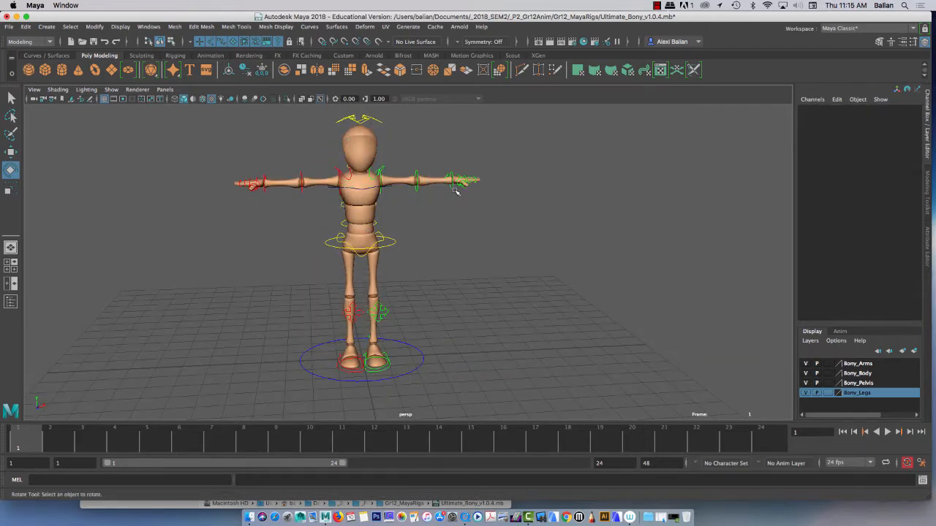
{"action": "left_click_drag", "start_coordinate": [504, 256], "coordinate": [421, 204], "text": "alt"}
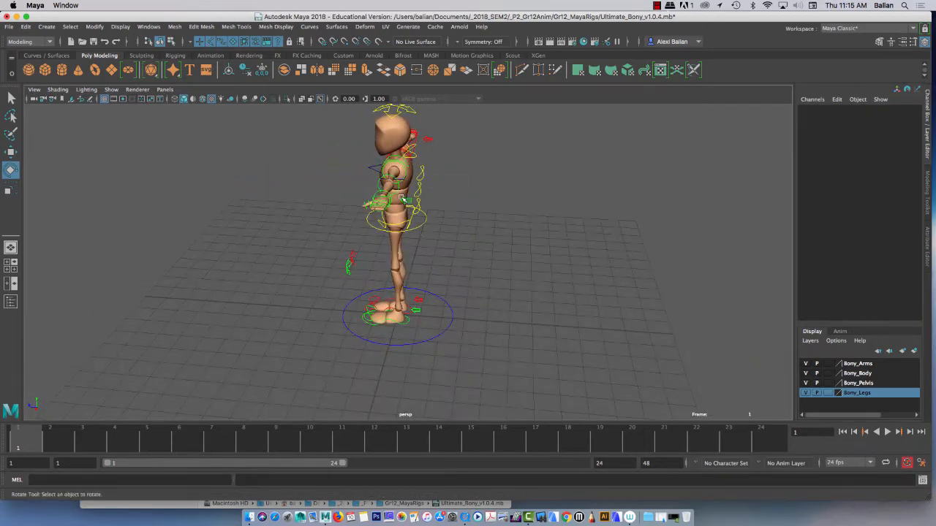
{"action": "left_click", "coordinate": [403, 199]}
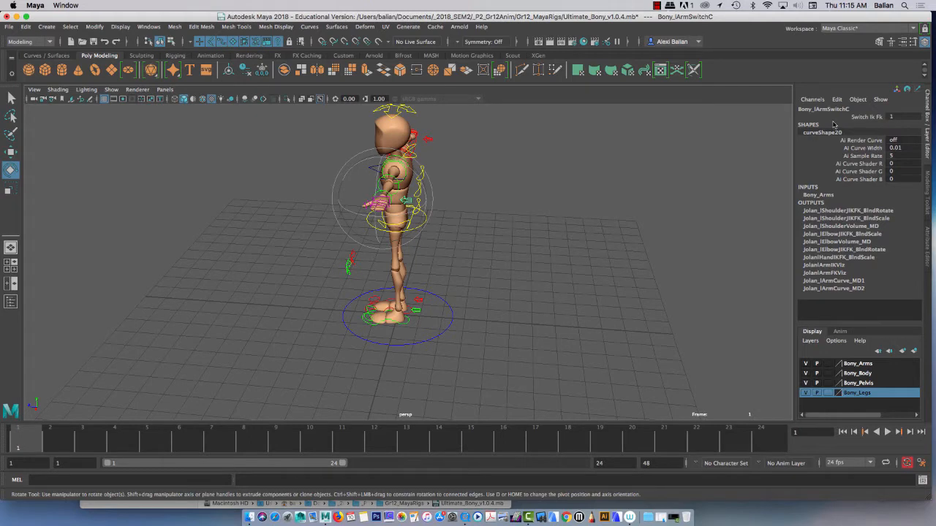
{"action": "double_click", "coordinate": [891, 117]}
{"action": "key", "text": "Return"}
{"action": "scroll", "coordinate": [427, 240], "scroll_direction": "up", "scroll_amount": 3}
{"action": "left_click_drag", "start_coordinate": [309, 219], "coordinate": [360, 205], "text": "alt"}
{"action": "left_click", "coordinate": [226, 202]}
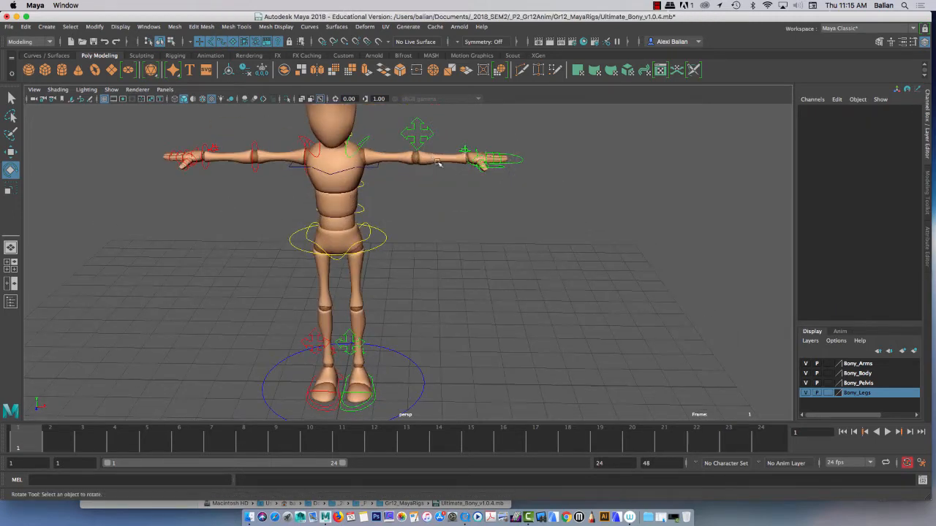
Set Switch Ik Fk to 0 on the right arm's switch control to use IK
{"action": "left_click_drag", "start_coordinate": [446, 185], "coordinate": [311, 223], "text": "alt"}
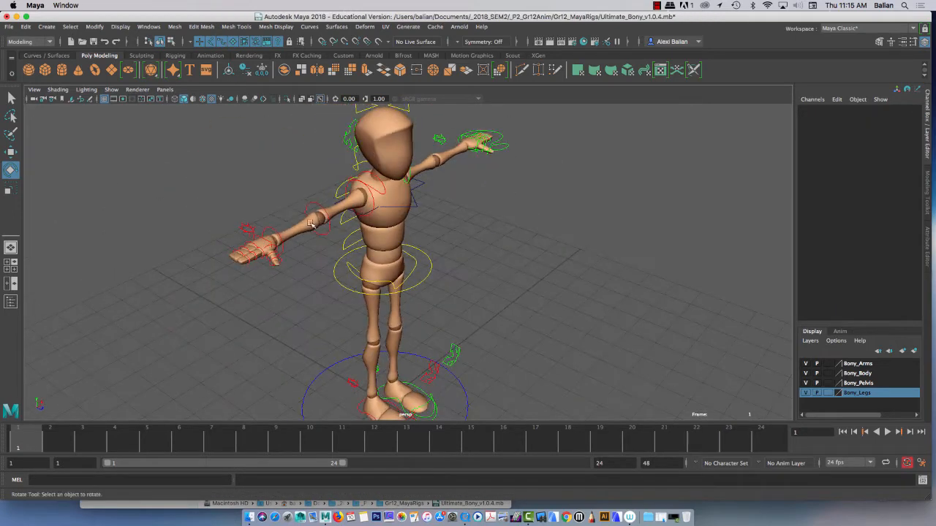
{"action": "left_click", "coordinate": [241, 225]}
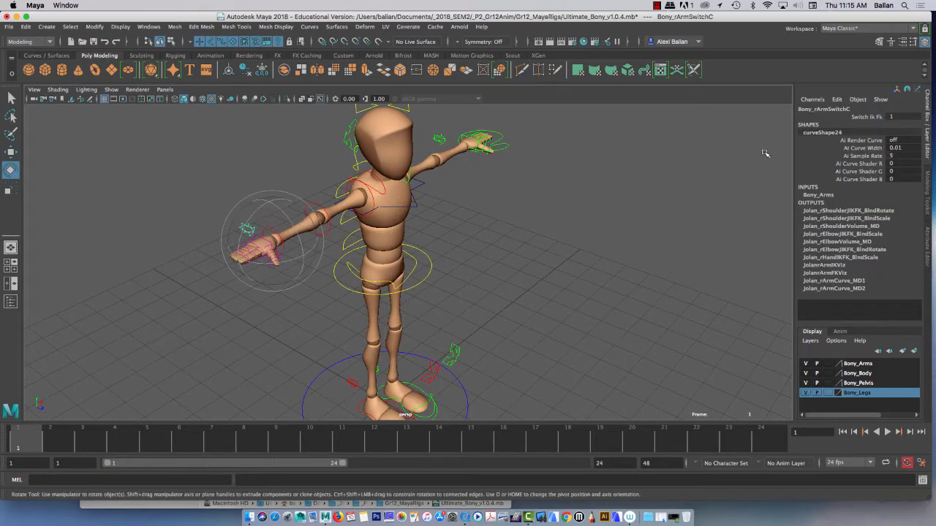
{"action": "left_click", "coordinate": [904, 117]}
{"action": "type", "text": "0"}
{"action": "key", "text": "Return"}
{"action": "left_click", "coordinate": [523, 223]}
Move the right foot's IK control backward to a Translate Z of about 1.0
{"action": "left_click_drag", "start_coordinate": [570, 200], "coordinate": [466, 192], "text": "alt"}
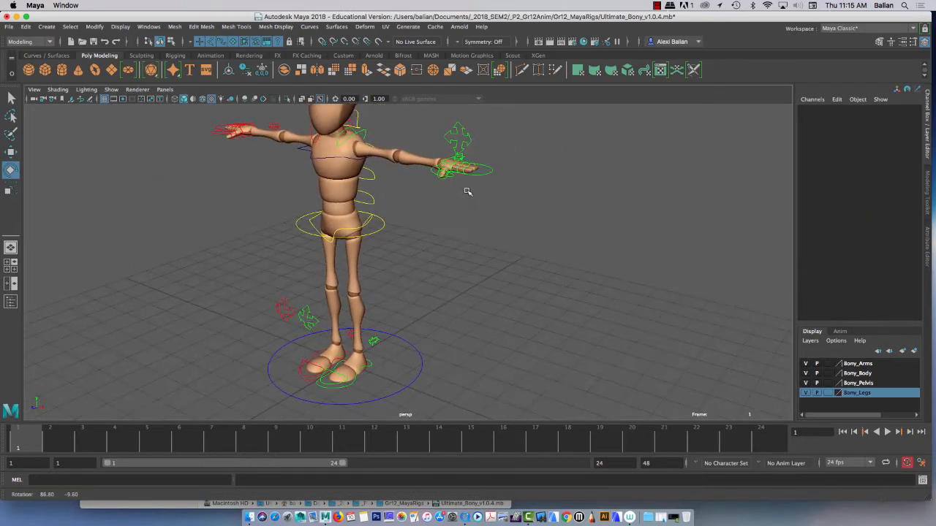
{"action": "left_click_drag", "start_coordinate": [292, 376], "coordinate": [271, 413], "text": "alt"}
{"action": "left_click", "coordinate": [326, 399]}
{"action": "key", "text": "w"}
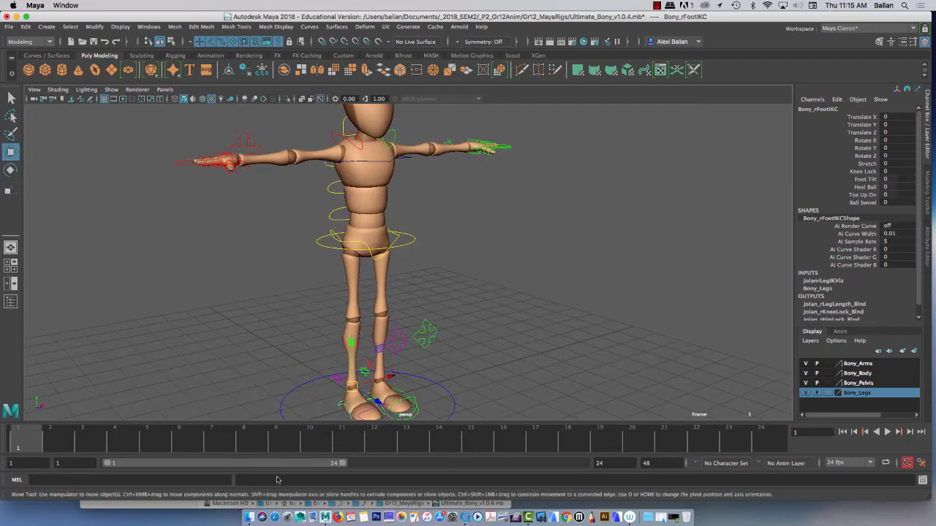
{"action": "left_click_drag", "start_coordinate": [378, 400], "coordinate": [400, 250]}
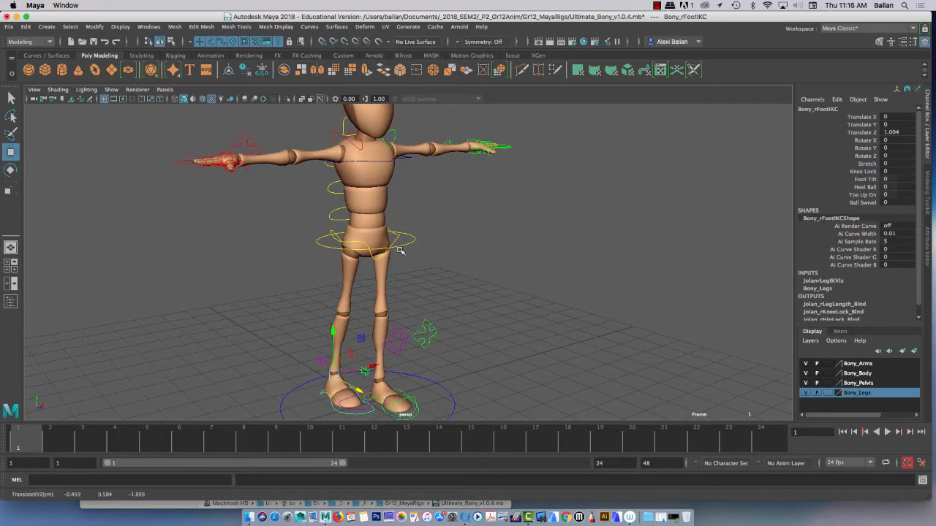
Rotate the main hip control to about -34.5 in Y
{"action": "left_click", "coordinate": [395, 240]}
{"action": "key", "text": "e"}
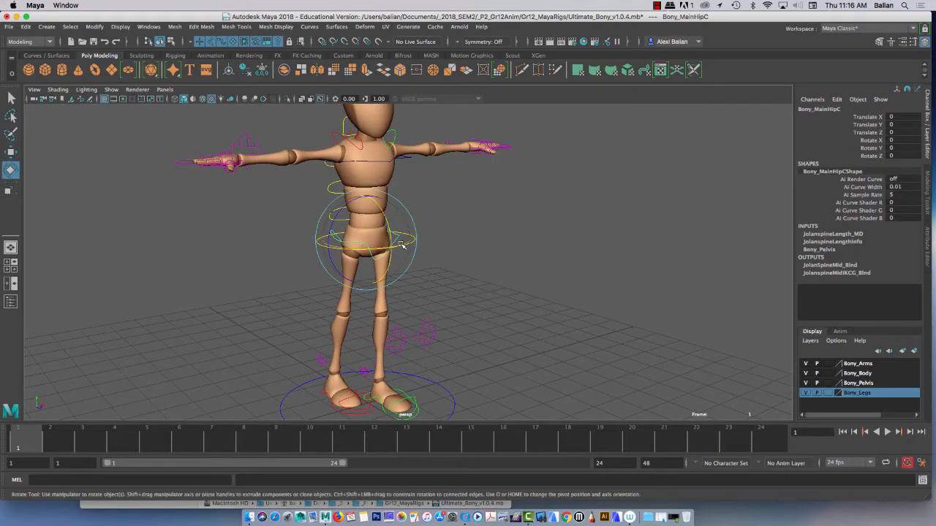
{"action": "left_click_drag", "start_coordinate": [390, 247], "coordinate": [349, 249]}
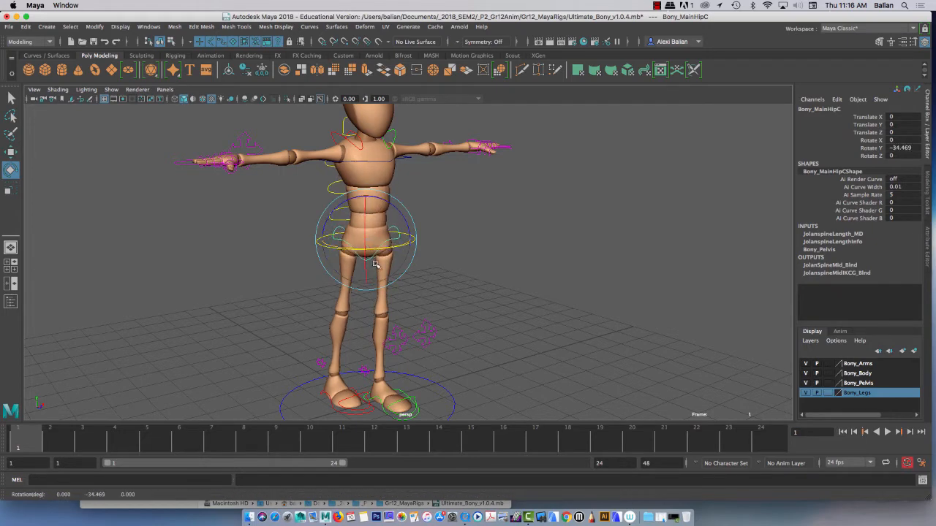
Move the left foot's IK control forward to a Translate Z of about 0.75
{"action": "left_click", "coordinate": [419, 414]}
{"action": "left_click_drag", "start_coordinate": [419, 414], "coordinate": [307, 372], "text": "alt"}
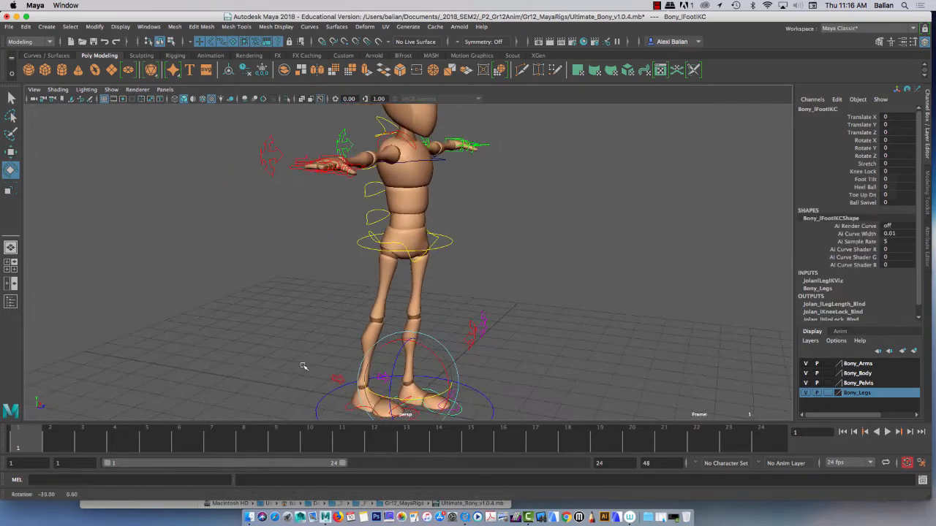
{"action": "key", "text": "w"}
{"action": "left_click_drag", "start_coordinate": [427, 385], "coordinate": [415, 238]}
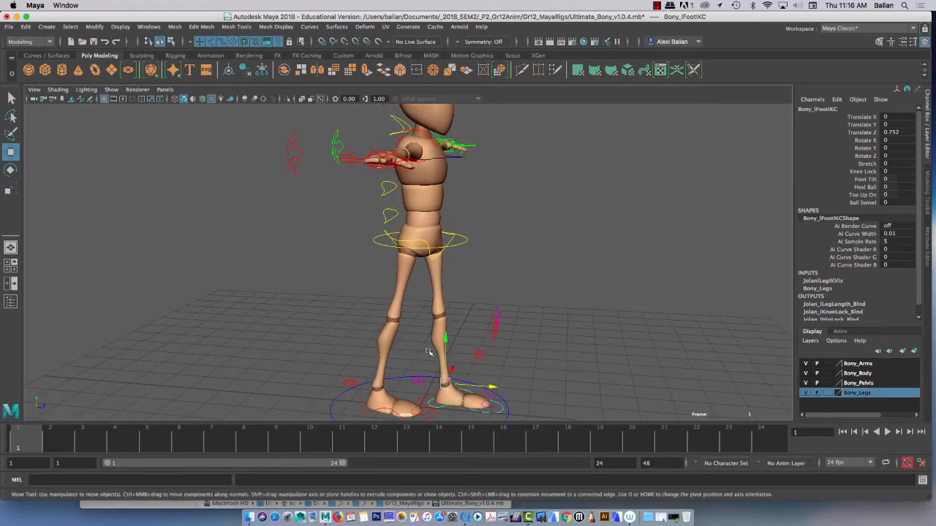
Examine the controls around the right hand, checking the palm control and the arm's IK/FK switch
{"action": "left_click_drag", "start_coordinate": [429, 353], "coordinate": [329, 339], "text": "alt"}
{"action": "left_click_drag", "start_coordinate": [209, 288], "coordinate": [263, 281], "text": "alt"}
{"action": "left_click_drag", "start_coordinate": [198, 163], "coordinate": [365, 235], "text": "alt"}
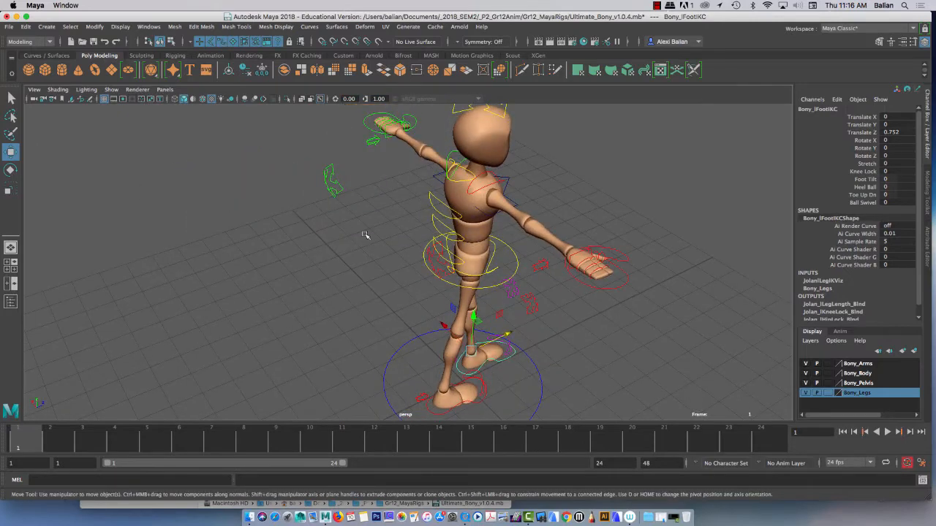
{"action": "left_click", "coordinate": [572, 257]}
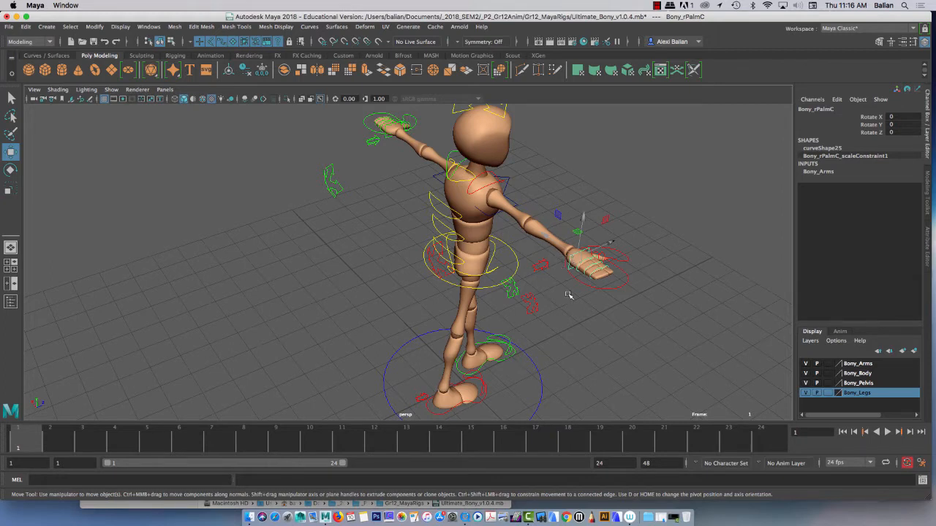
{"action": "left_click", "coordinate": [559, 278]}
{"action": "left_click", "coordinate": [539, 267]}
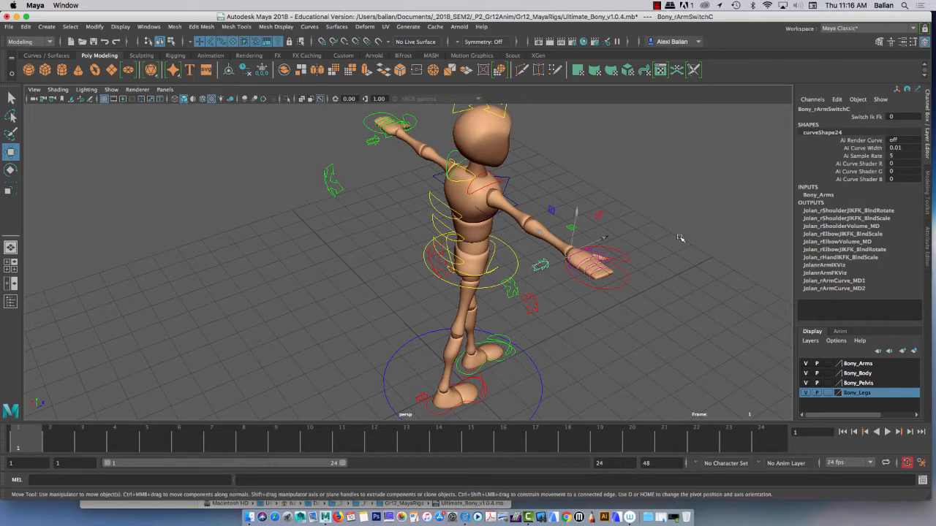
{"action": "left_click", "coordinate": [648, 319]}
{"action": "left_click_drag", "start_coordinate": [612, 271], "coordinate": [536, 273], "text": "alt"}
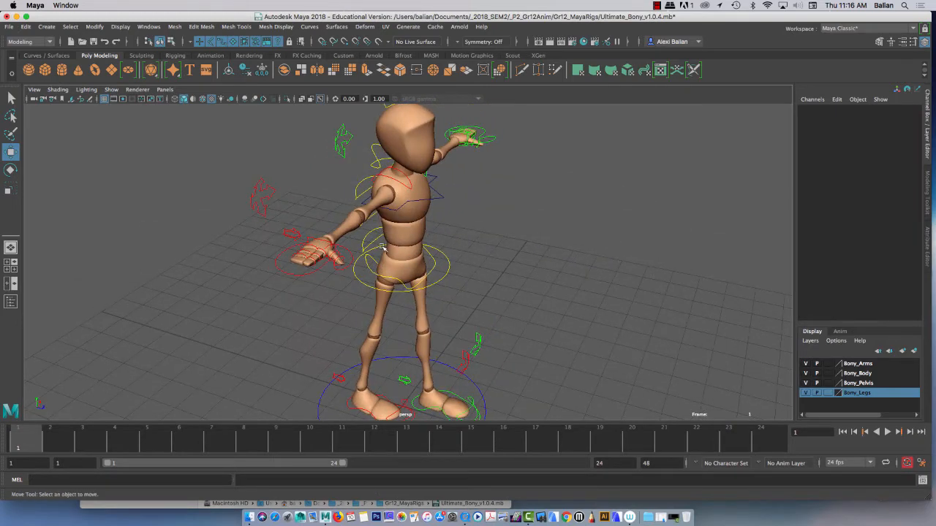
Compare the right palm control with the left wrist IK control and review the attributes each one offers
{"action": "left_click", "coordinate": [311, 238]}
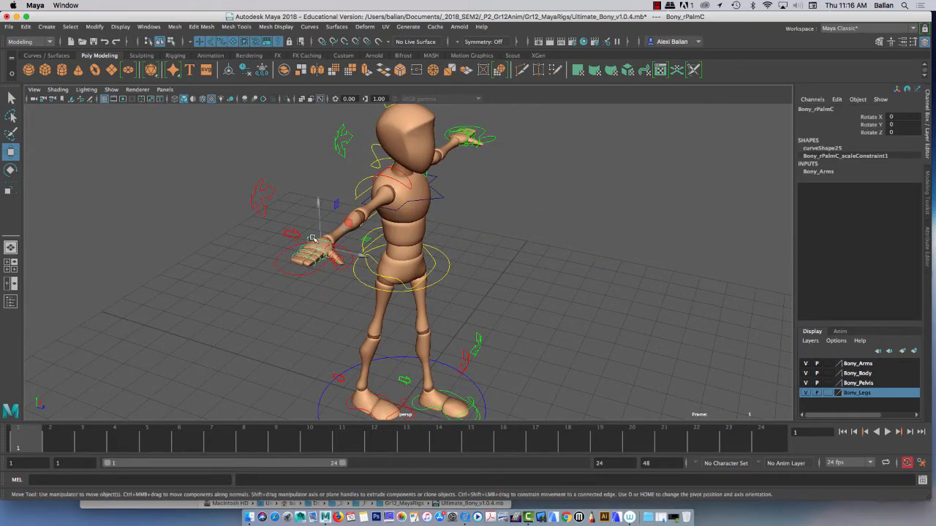
{"action": "left_click_drag", "start_coordinate": [296, 243], "coordinate": [570, 229], "text": "alt"}
{"action": "left_click", "coordinate": [568, 220]}
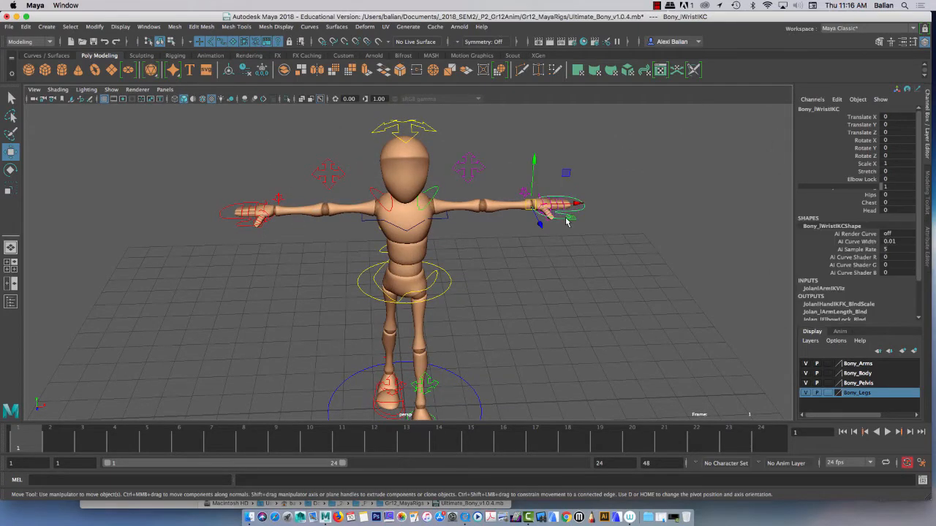
{"action": "left_click_drag", "start_coordinate": [228, 290], "coordinate": [274, 288], "text": "alt"}
{"action": "left_click", "coordinate": [283, 282]}
{"action": "left_click_drag", "start_coordinate": [574, 245], "coordinate": [507, 245], "text": "alt"}
{"action": "left_click", "coordinate": [568, 226]}
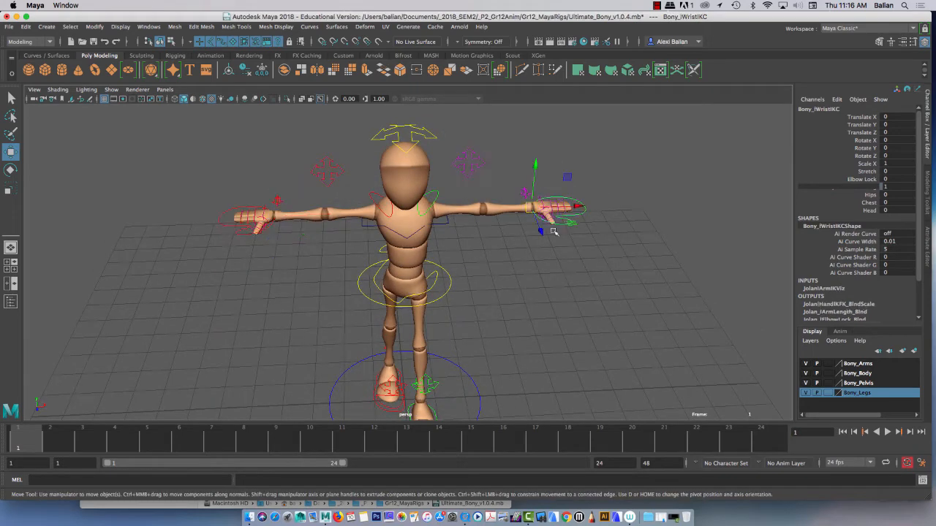
{"action": "mouse_move", "coordinate": [330, 273]}
{"action": "left_mouse_down", "text": "alt"}
{"action": "mouse_move", "coordinate": [343, 271]}
{"action": "mouse_move", "coordinate": [323, 264]}
{"action": "left_mouse_up", "text": "alt"}
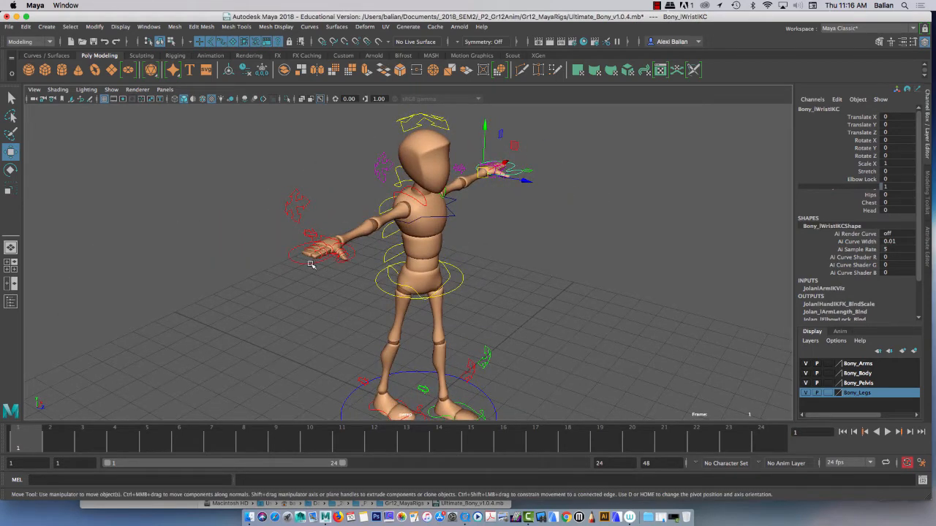
Pull the right wrist IK control in front of the torso, Translate X about 1.1, and rotate it to about -79 X and -103 Y
{"action": "left_click", "coordinate": [310, 265]}
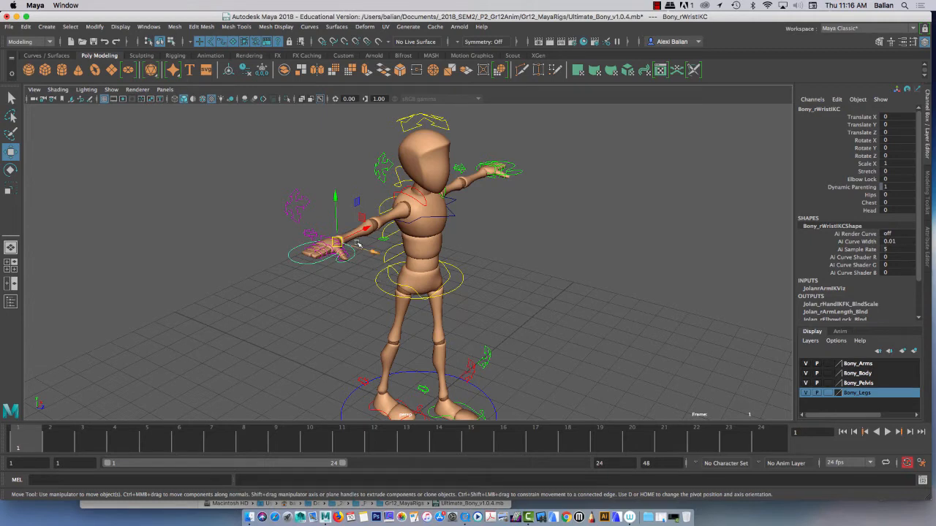
{"action": "left_click_drag", "start_coordinate": [365, 229], "coordinate": [305, 279]}
{"action": "key", "text": "e"}
{"action": "key", "text": "w"}
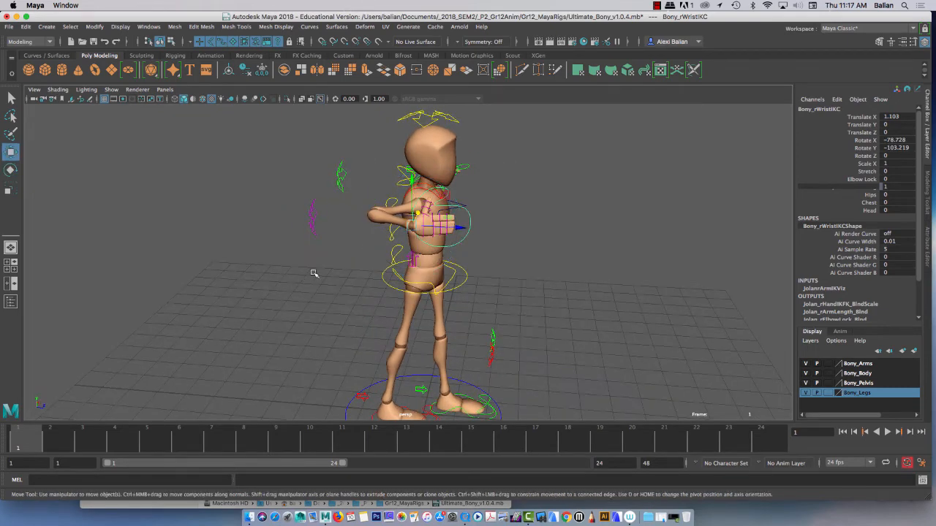
Move the right wrist IK control to about 2.76 X and -1.44 Z and lower the right elbow control to Translate Y about -2.66
{"action": "left_click_drag", "start_coordinate": [434, 235], "coordinate": [407, 225]}
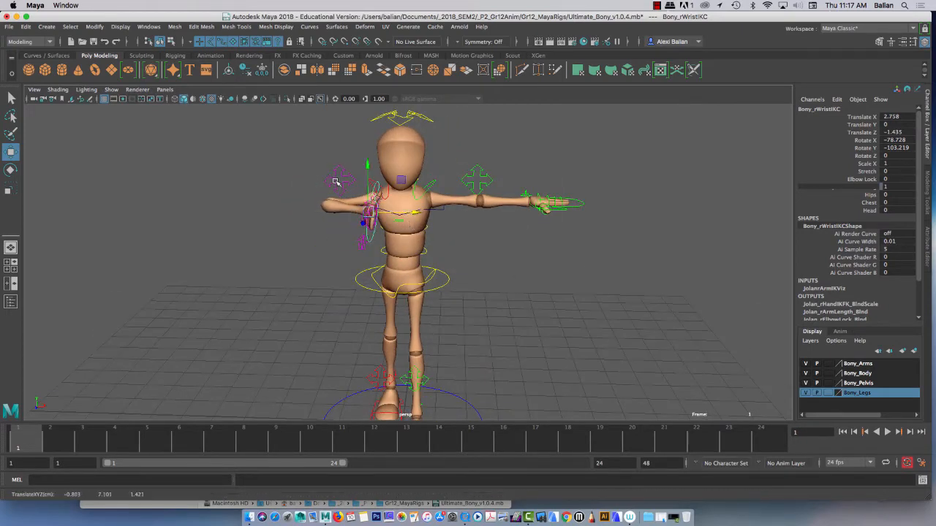
{"action": "left_click", "coordinate": [313, 178]}
{"action": "left_click", "coordinate": [333, 175]}
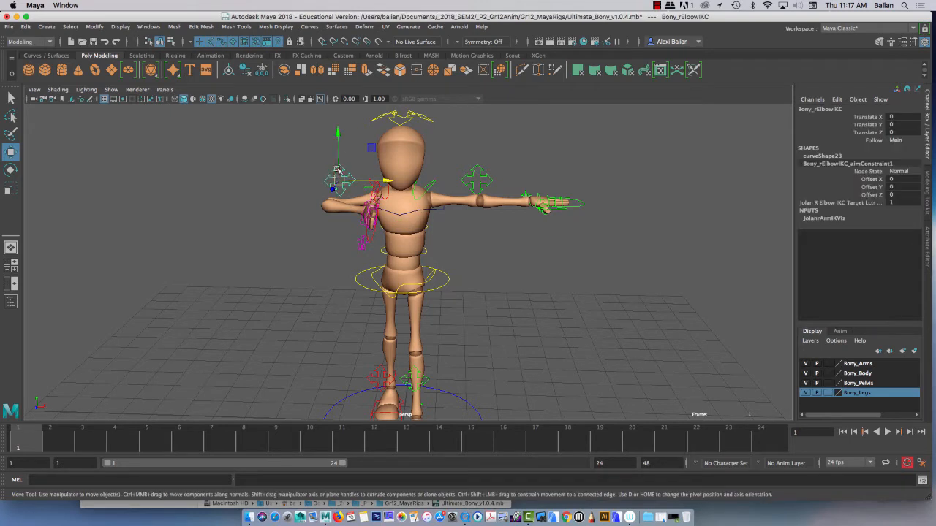
{"action": "left_click_drag", "start_coordinate": [339, 141], "coordinate": [328, 214]}
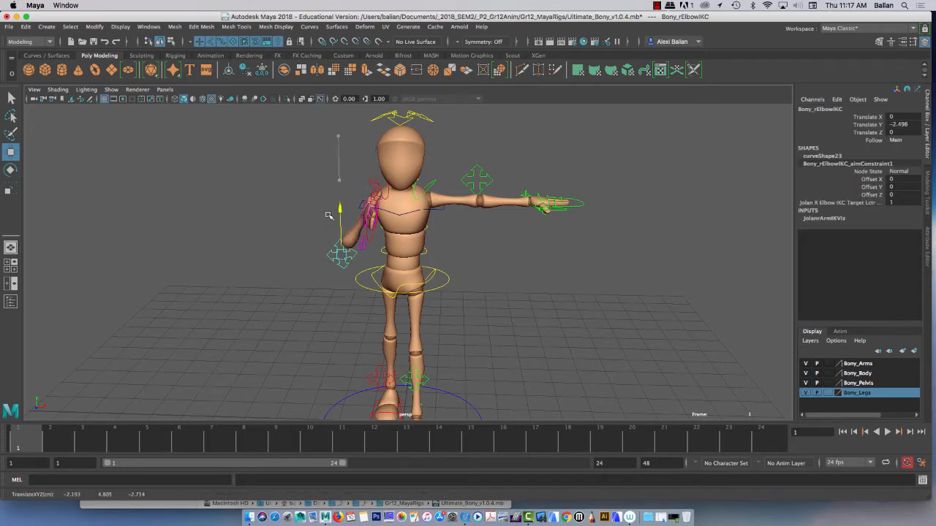
{"action": "left_click", "coordinate": [330, 216]}
{"action": "left_click", "coordinate": [331, 247]}
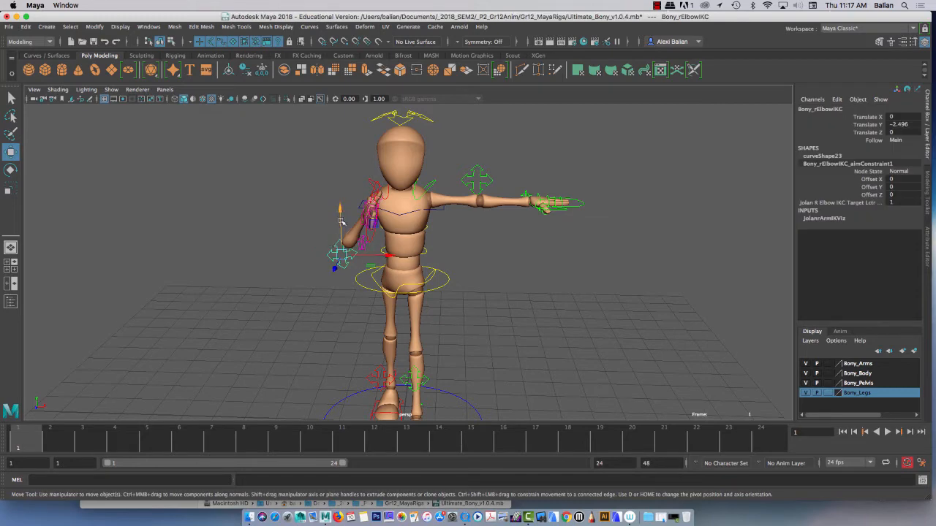
{"action": "left_click_drag", "start_coordinate": [340, 210], "coordinate": [238, 203]}
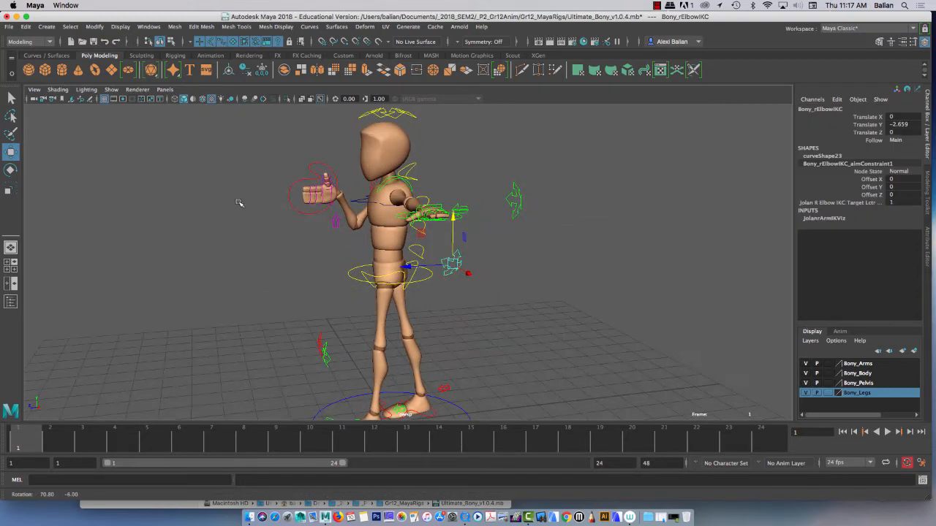
Rotate the right wrist IK control to about 26 X, -149 Y and -78 Z so the open hand points upward
{"action": "left_click", "coordinate": [303, 182]}
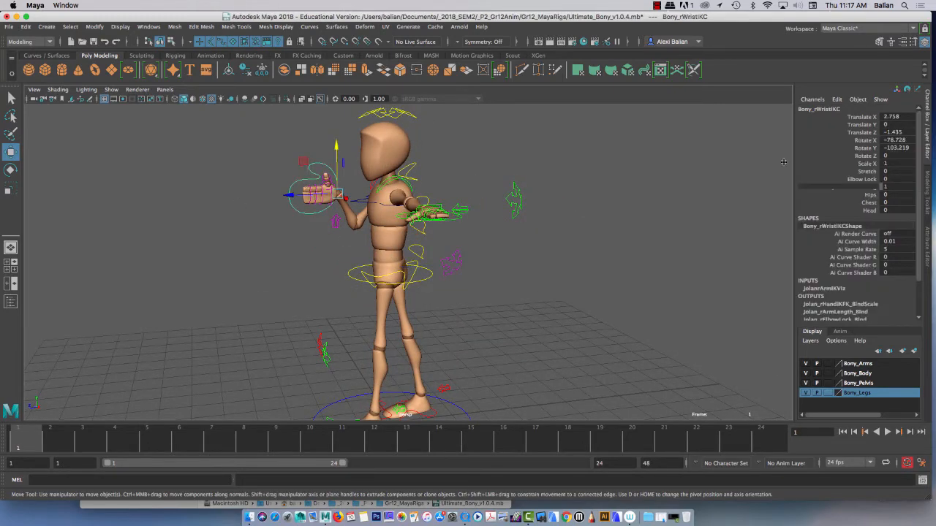
{"action": "scroll", "coordinate": [854, 196], "scroll_direction": "down", "scroll_amount": 3}
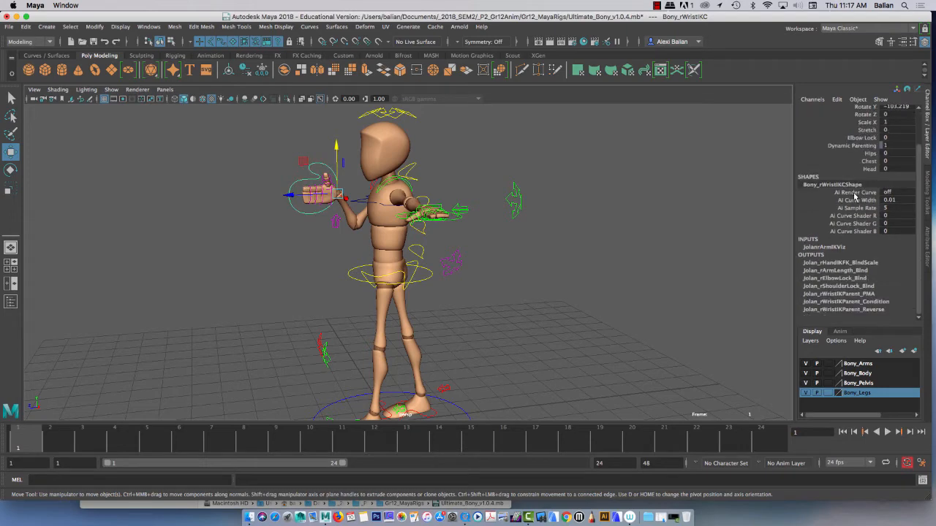
{"action": "scroll", "coordinate": [854, 197], "scroll_direction": "up", "scroll_amount": 3}
{"action": "left_click", "coordinate": [250, 156]}
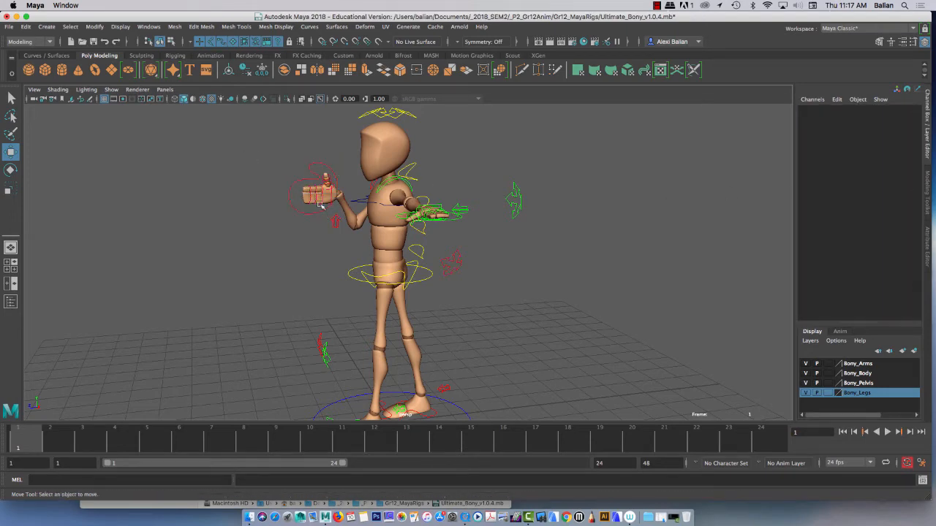
{"action": "scroll", "coordinate": [337, 207], "scroll_direction": "up", "scroll_amount": 5}
{"action": "middle_click_drag", "start_coordinate": [338, 207], "coordinate": [373, 244], "text": "alt"}
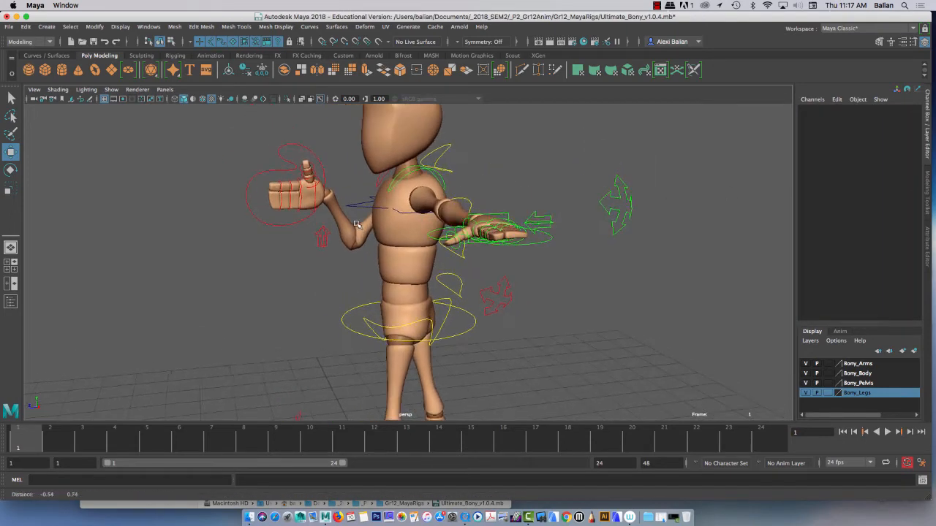
{"action": "left_click", "coordinate": [321, 162]}
{"action": "key", "text": "e"}
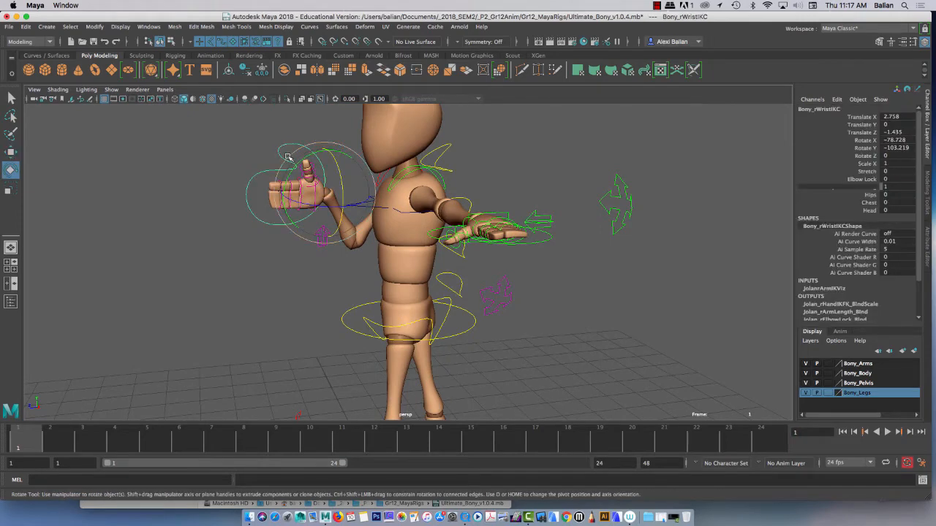
{"action": "left_click_drag", "start_coordinate": [289, 157], "coordinate": [348, 124]}
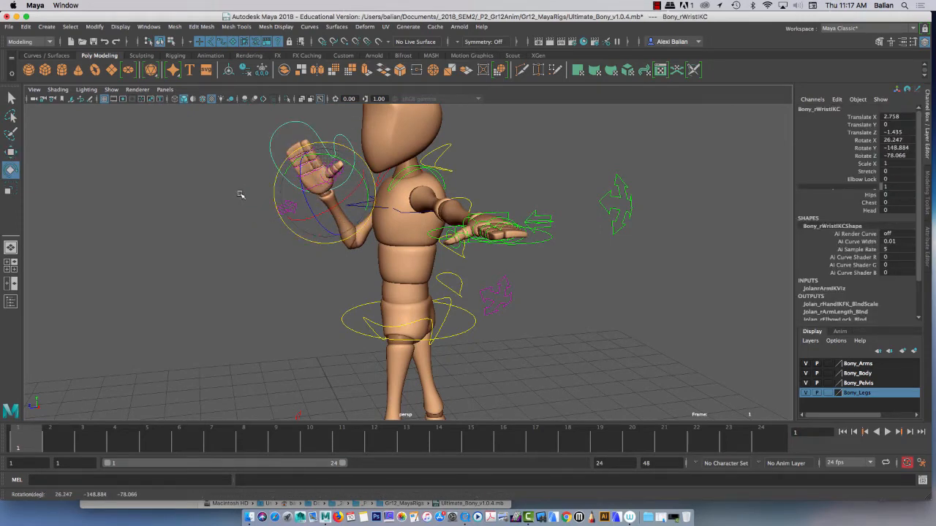
Curl the right hand's fingers into a fist by rotating their joint controls together to about -75 in Z
{"action": "scroll", "coordinate": [241, 194], "scroll_direction": "up", "scroll_amount": 4}
{"action": "left_click_drag", "start_coordinate": [235, 192], "coordinate": [286, 266], "text": "alt"}
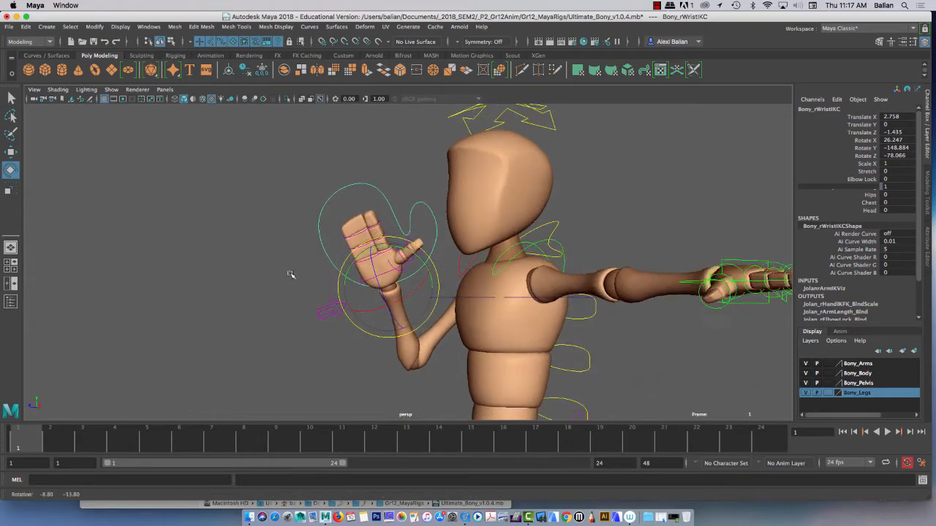
{"action": "key", "text": "q"}
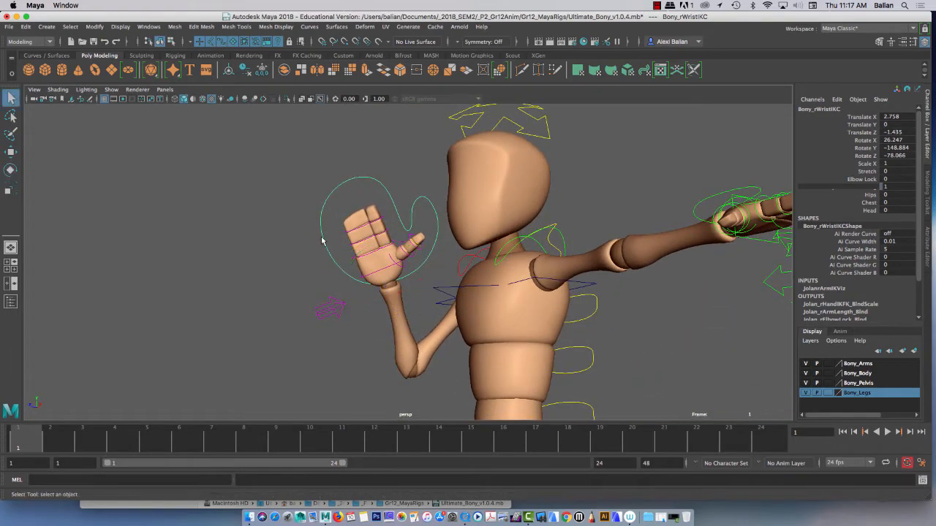
{"action": "left_click_drag", "start_coordinate": [334, 213], "coordinate": [392, 253]}
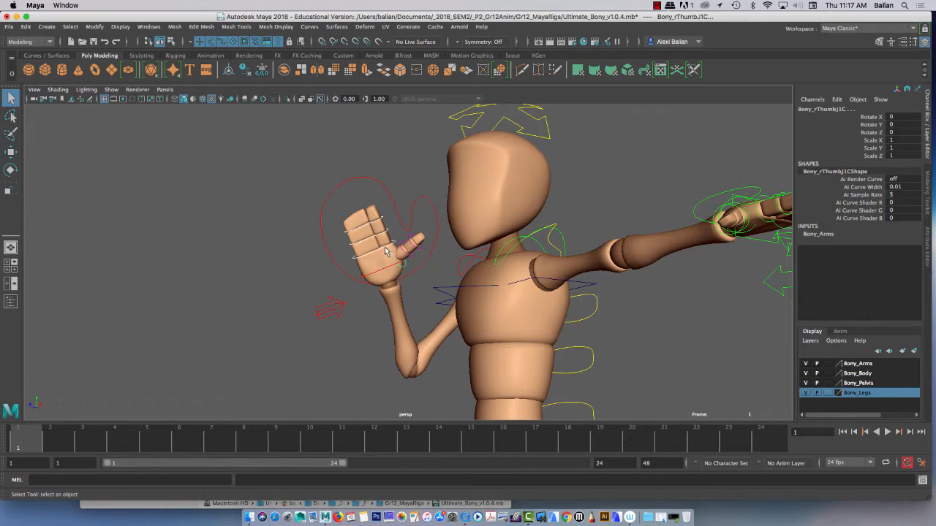
{"action": "key", "text": "e"}
{"action": "left_click_drag", "start_coordinate": [388, 251], "coordinate": [330, 256]}
{"action": "key", "text": "super+z"}
{"action": "left_click", "coordinate": [251, 239]}
{"action": "left_click_drag", "start_coordinate": [337, 217], "coordinate": [236, 247]}
{"action": "left_click", "coordinate": [236, 247]}
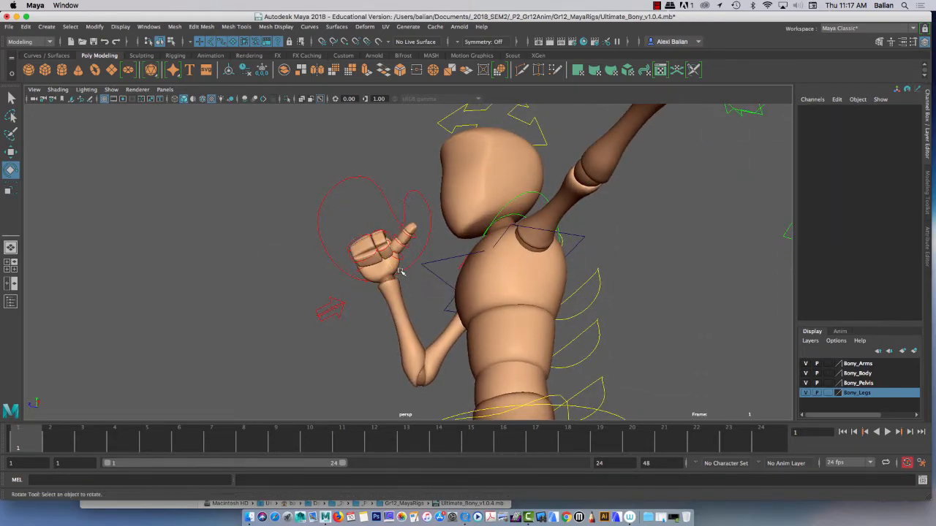
Bend the right thumb by rotating its three joint controls together to about -51 in Z
{"action": "left_click", "coordinate": [401, 262]}
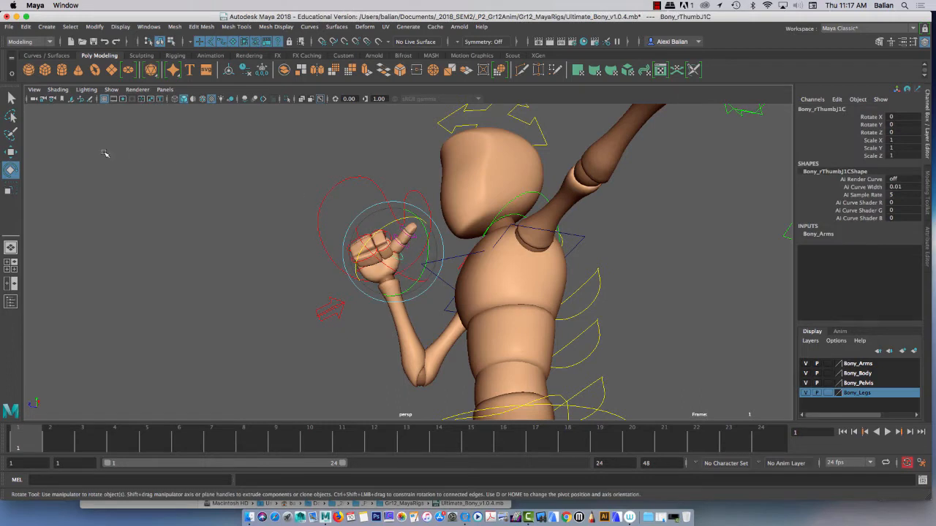
{"action": "left_click", "coordinate": [11, 97]}
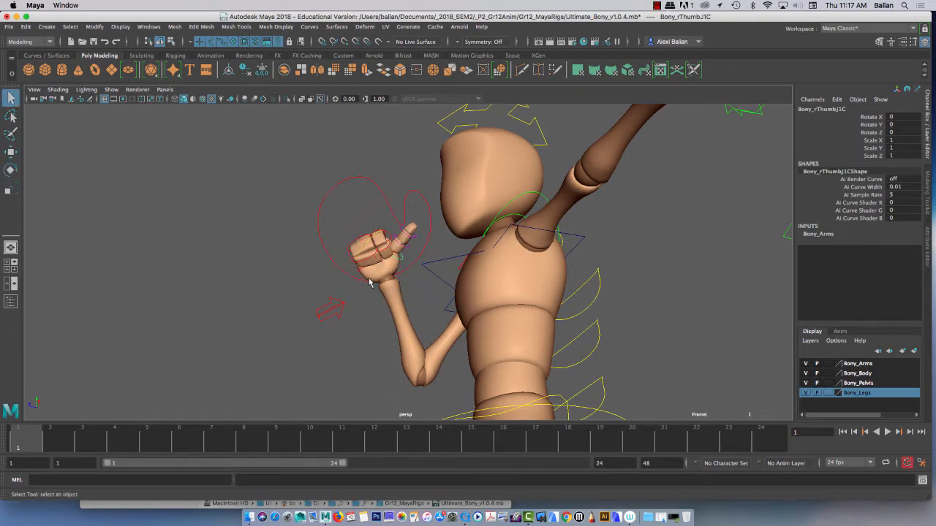
{"action": "left_click", "coordinate": [401, 247]}
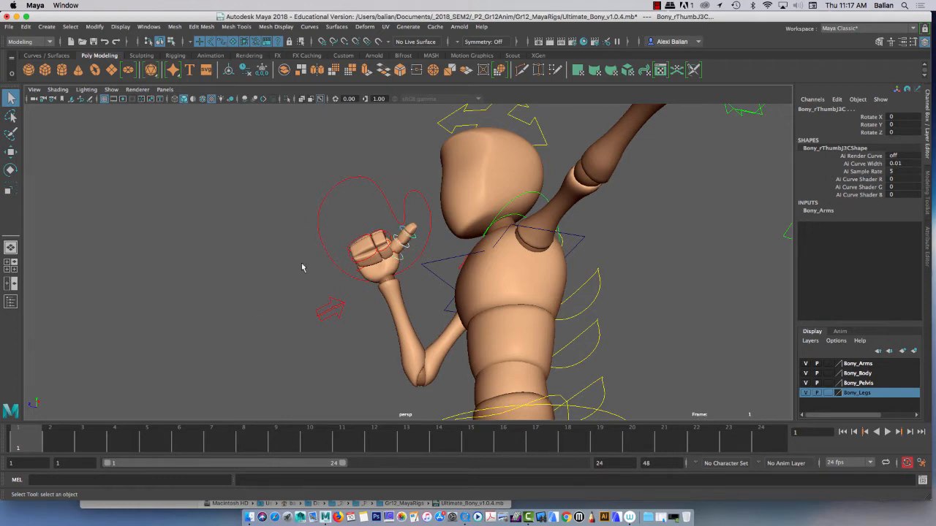
{"action": "key", "text": "e"}
{"action": "left_click_drag", "start_coordinate": [391, 204], "coordinate": [366, 229]}
Select all of the character's controls at once and clear the selection again
{"action": "left_click_drag", "start_coordinate": [309, 257], "coordinate": [468, 360], "text": "alt"}
{"action": "scroll", "coordinate": [430, 280], "scroll_direction": "down", "scroll_amount": 10}
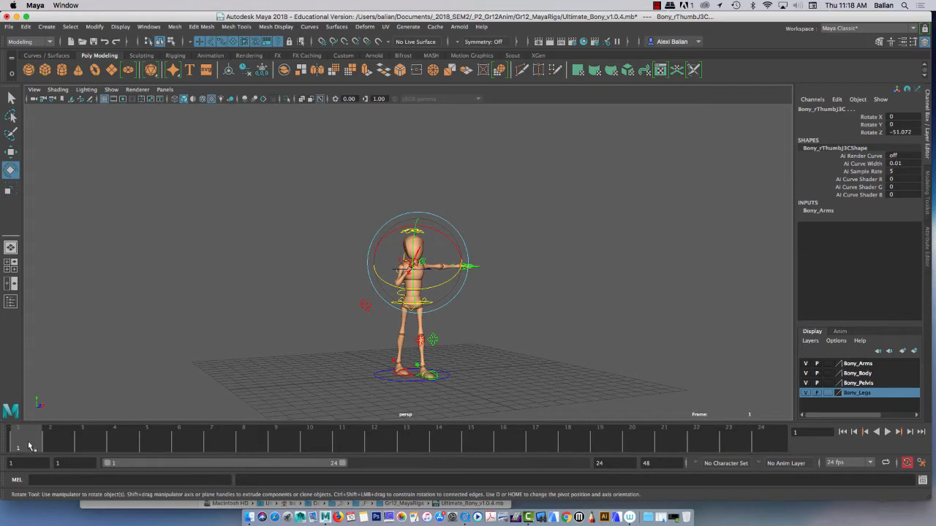
{"action": "left_click", "coordinate": [332, 297]}
{"action": "left_click_drag", "start_coordinate": [326, 176], "coordinate": [481, 408]}
{"action": "left_click", "coordinate": [326, 347]}
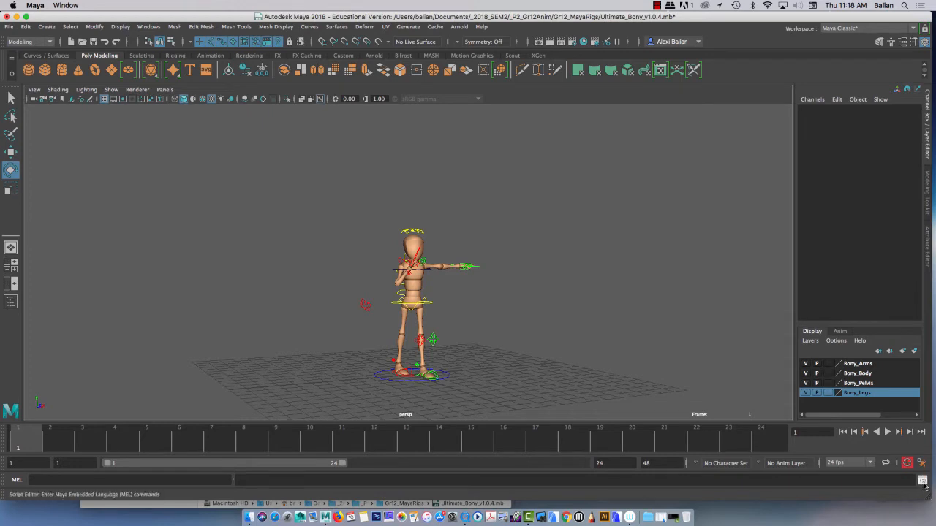
Clear the Script Editor's history and select all of the rig's controls so their select command is logged
{"action": "left_click", "coordinate": [923, 481]}
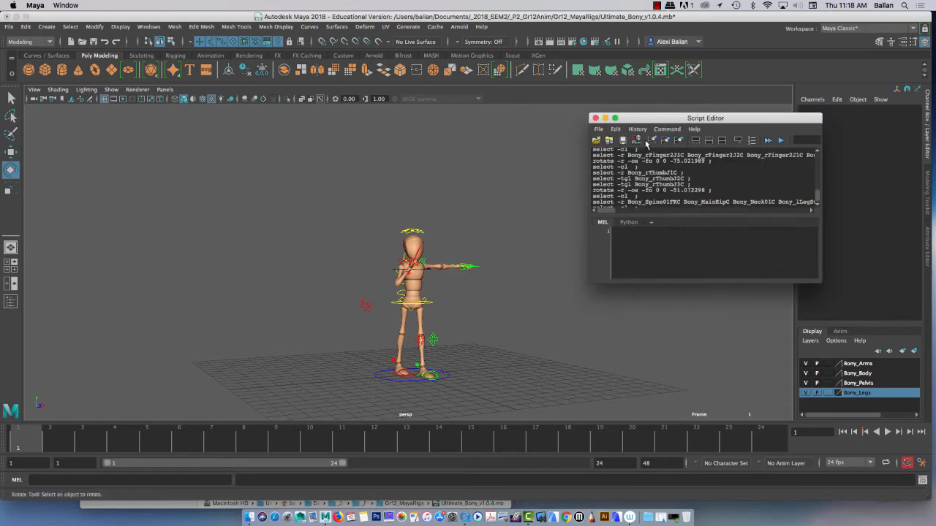
{"action": "left_click", "coordinate": [595, 118]}
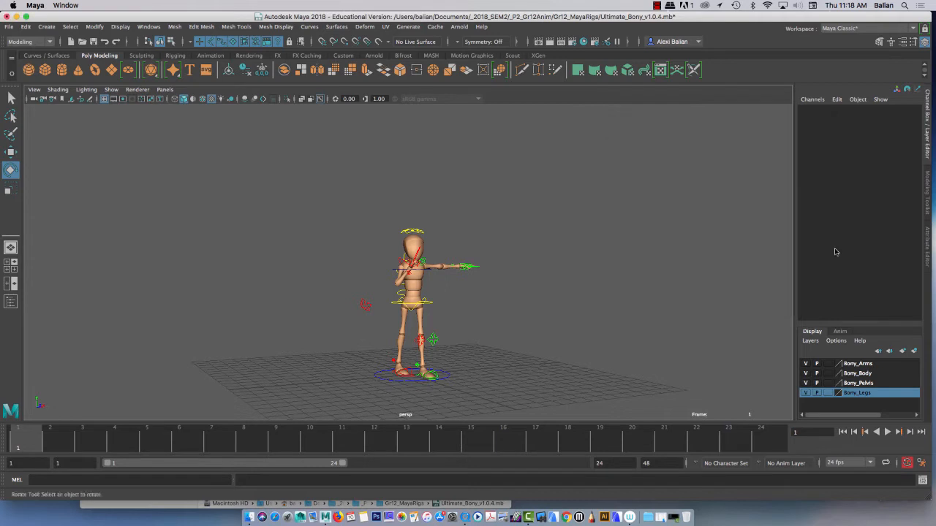
{"action": "left_click", "coordinate": [922, 481]}
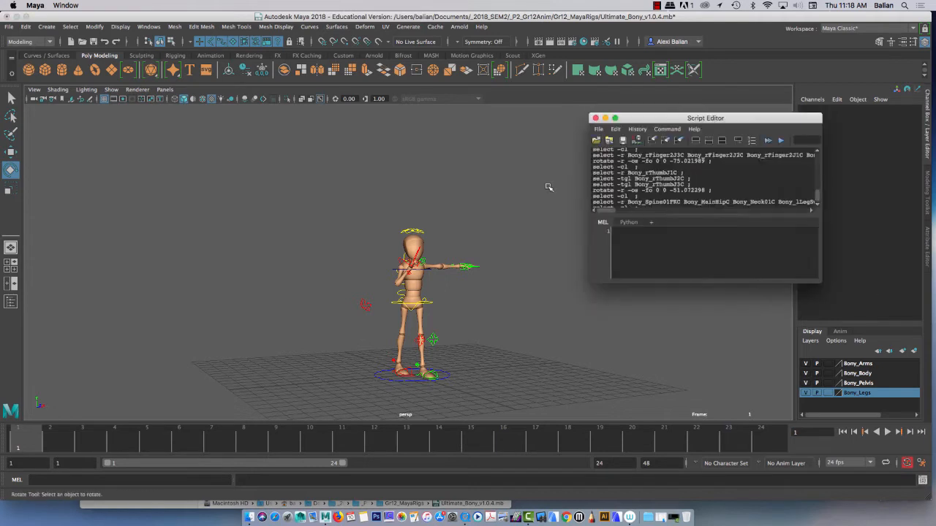
{"action": "left_click", "coordinate": [654, 141]}
{"action": "left_click_drag", "start_coordinate": [308, 176], "coordinate": [517, 403]}
Save the logged select command to the Poly Modeling shelf as a MEL script and close the Script Editor
{"action": "triple_click", "coordinate": [632, 152]}
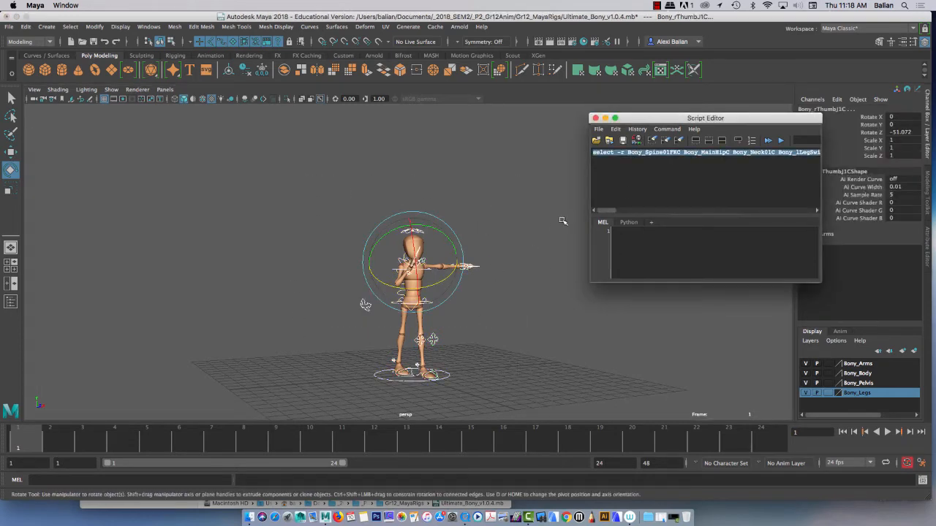
{"action": "left_click_drag", "start_coordinate": [622, 152], "coordinate": [753, 70]}
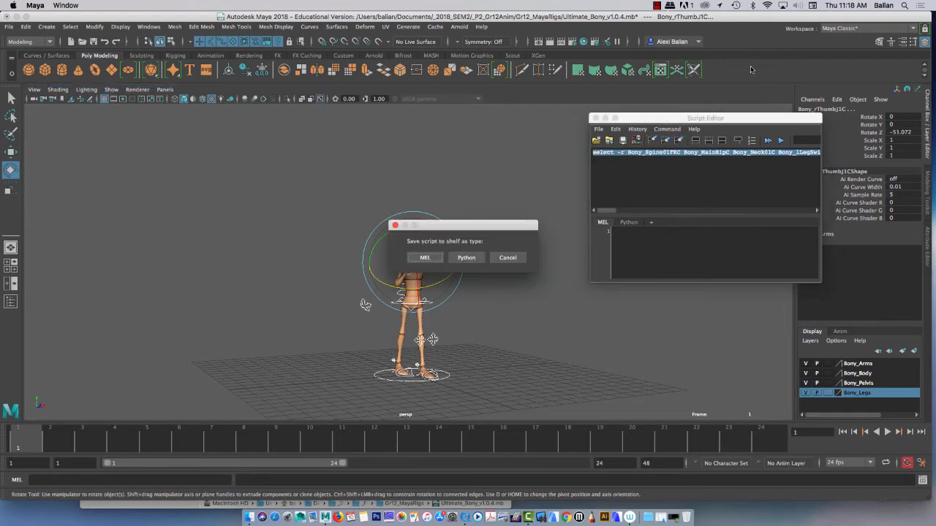
{"action": "left_click", "coordinate": [424, 258]}
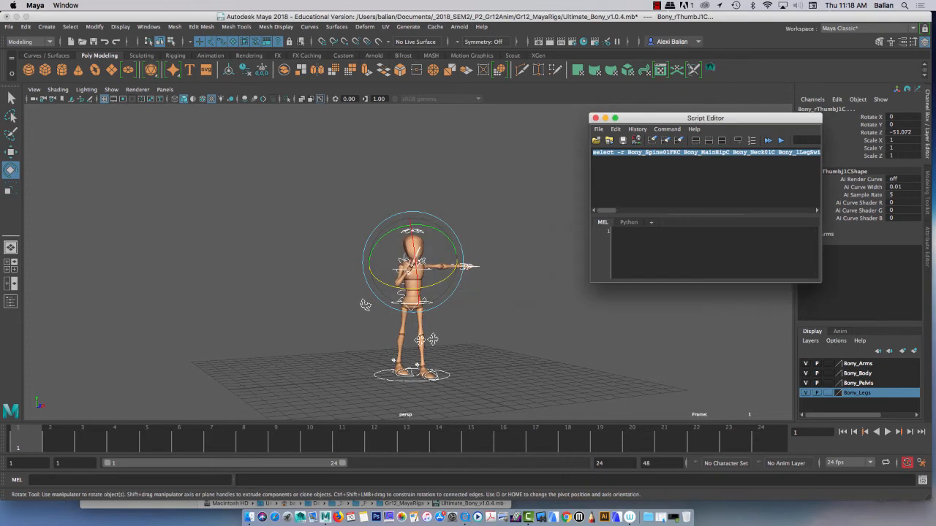
{"action": "left_click", "coordinate": [599, 129]}
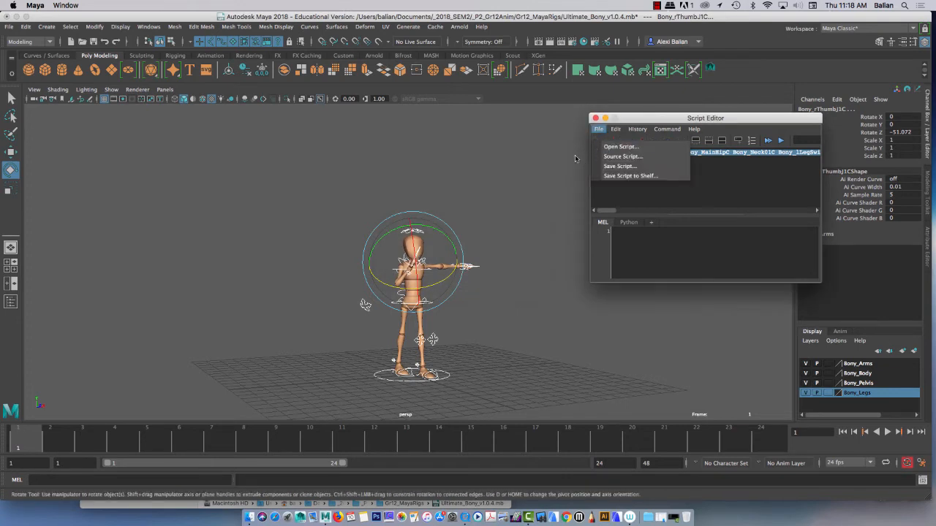
{"action": "left_click", "coordinate": [577, 158]}
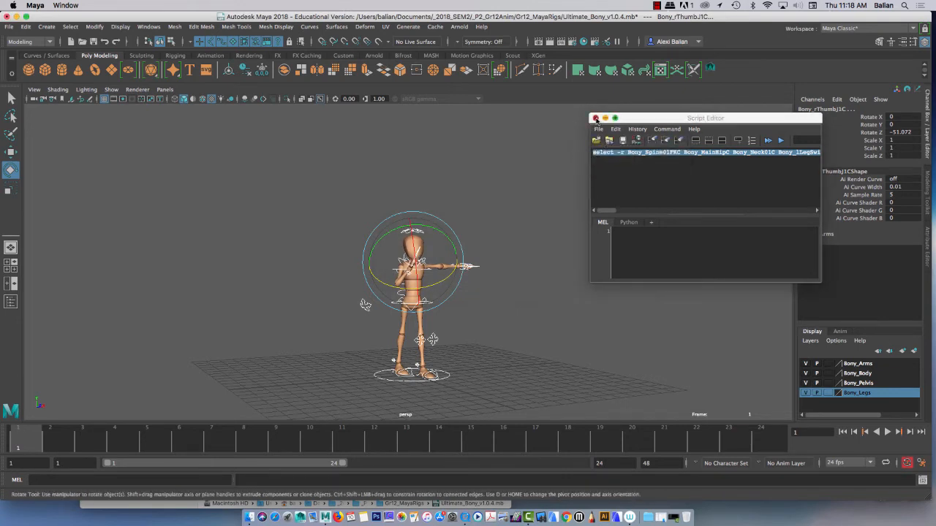
{"action": "left_click", "coordinate": [595, 117]}
Test the new shelf script by running it on an empty selection, and deselect everything again
{"action": "left_click", "coordinate": [500, 219]}
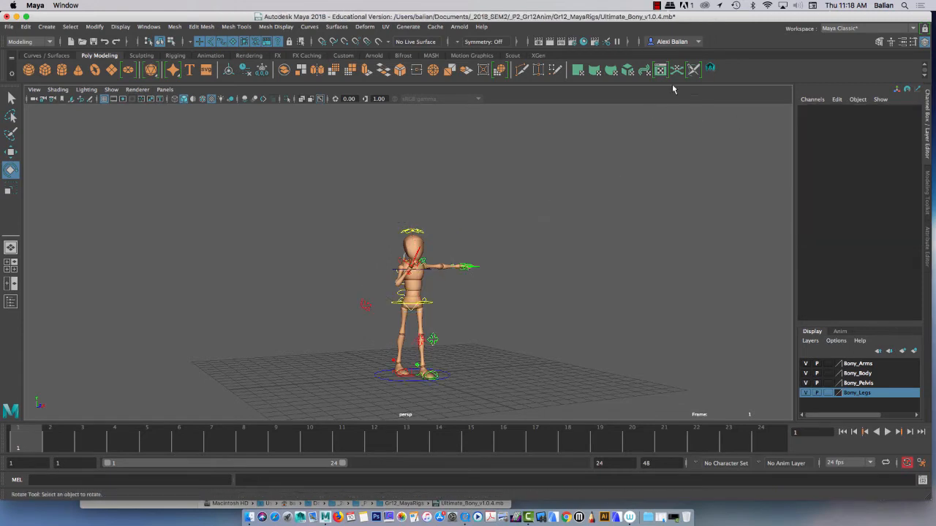
{"action": "left_click", "coordinate": [710, 69]}
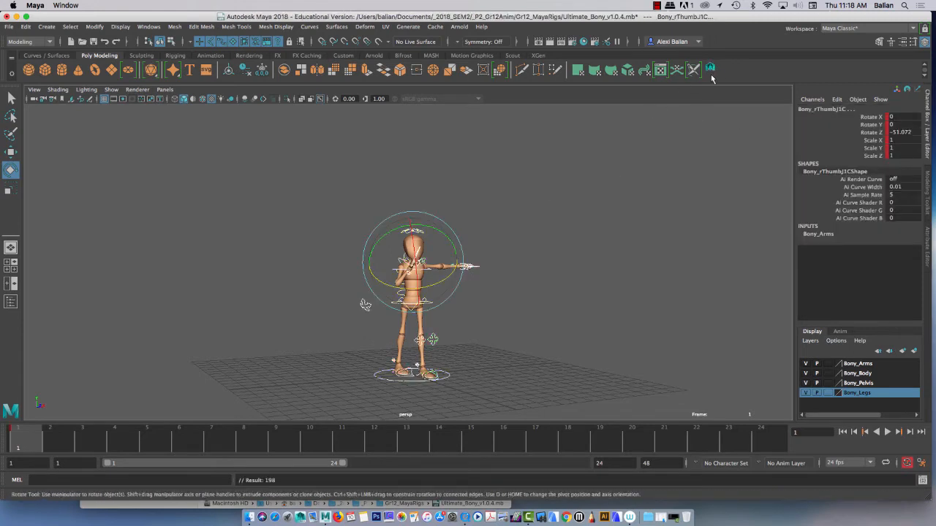
{"action": "left_click", "coordinate": [680, 118]}
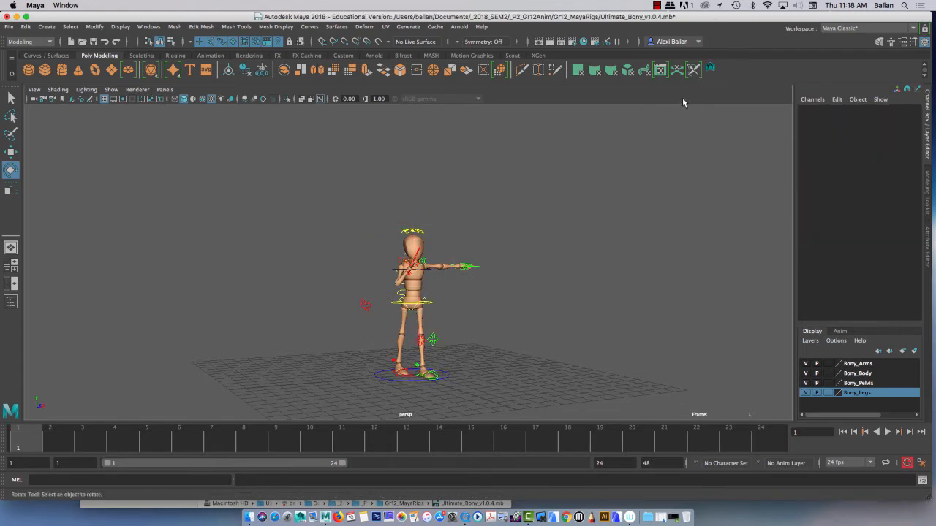
Give the new shelf script the icon label B_All in the Shelf Editor and save all shelves
{"action": "right_click", "coordinate": [711, 69]}
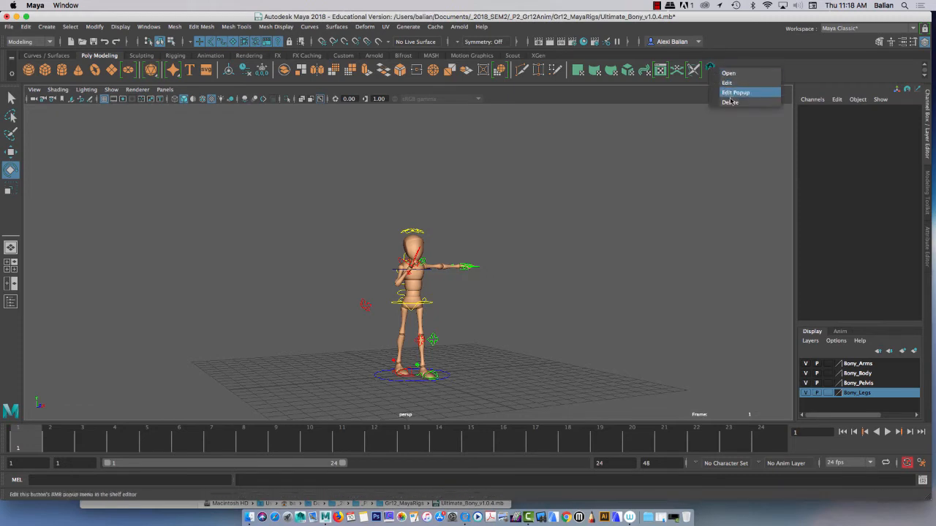
{"action": "left_click", "coordinate": [728, 83]}
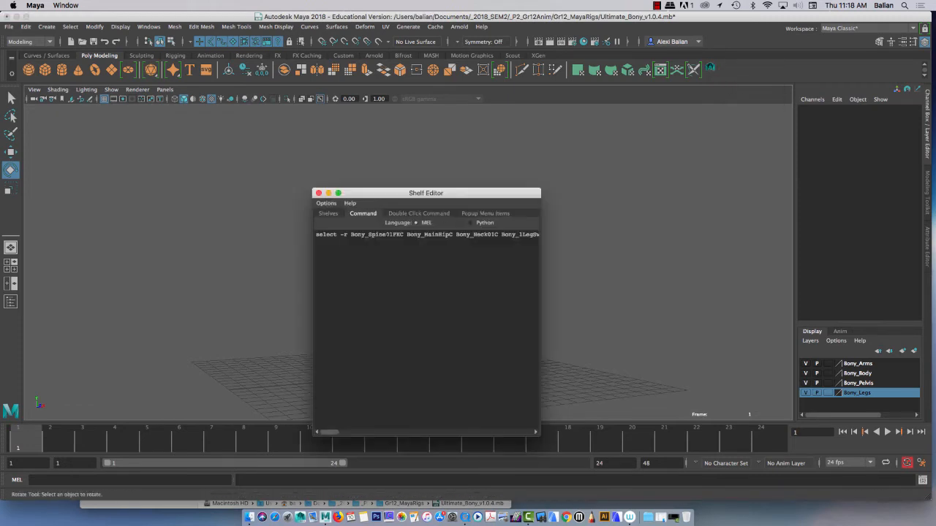
{"action": "left_click", "coordinate": [329, 214]}
{"action": "left_click_drag", "start_coordinate": [378, 196], "coordinate": [493, 130]}
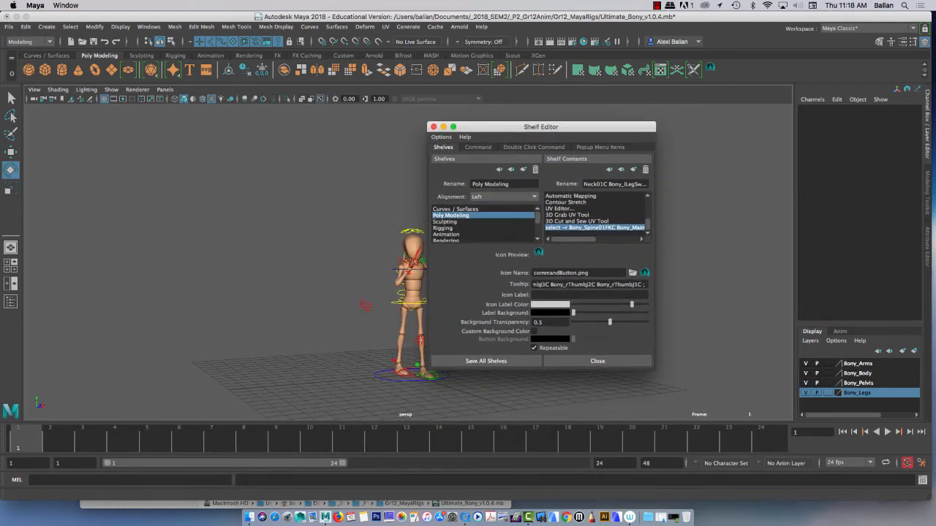
{"action": "left_click", "coordinate": [559, 295]}
{"action": "key", "text": "Return"}
{"action": "left_click", "coordinate": [505, 361]}
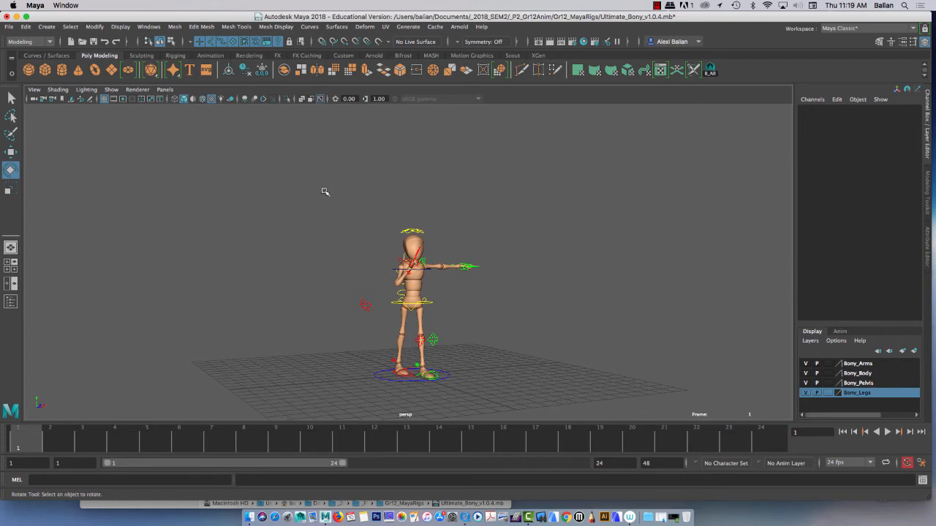
Clear the selection and select all of the rig's controls with the B_All shelf script
{"action": "left_click_drag", "start_coordinate": [493, 403], "coordinate": [295, 260]}
{"action": "left_click", "coordinate": [292, 262]}
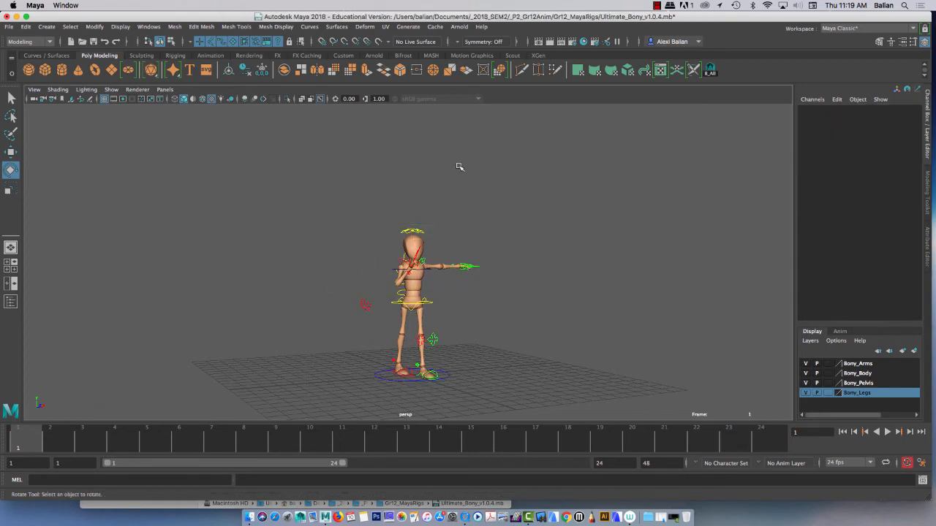
{"action": "left_click", "coordinate": [711, 71]}
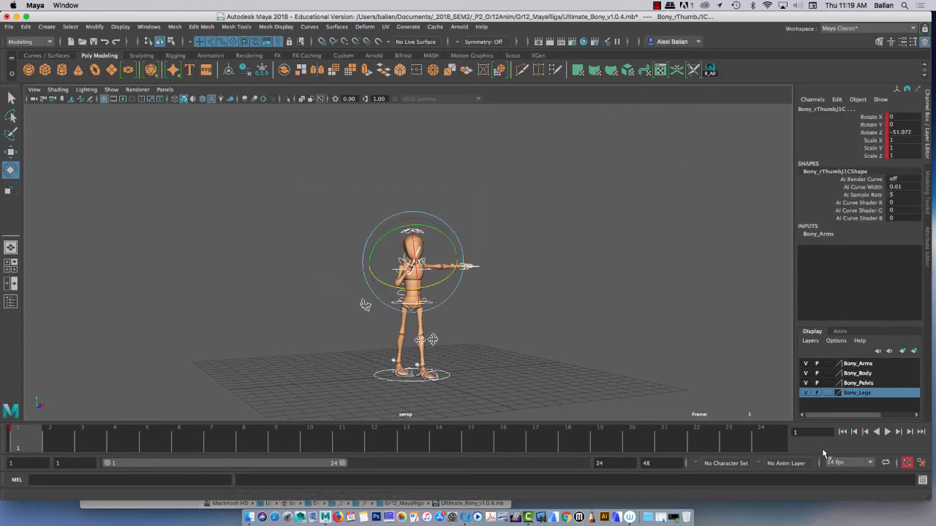
Set the playback range to end at frame 25 and deselect the rig's controls
{"action": "left_click", "coordinate": [600, 463]}
{"action": "type", "text": "25"}
{"action": "key", "text": "Return"}
{"action": "left_click", "coordinate": [600, 363]}
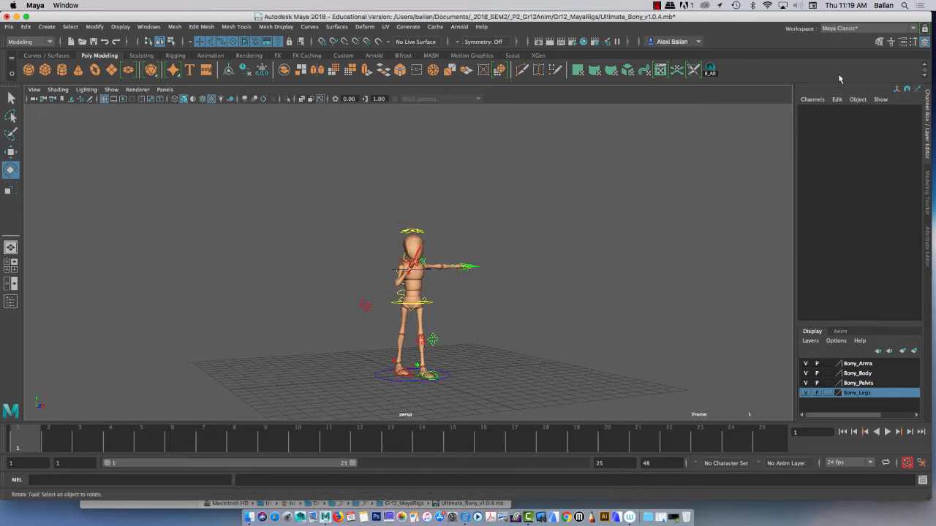
Select all of the rig's controls with the B_All script and set a key for them at frame 25
{"action": "left_click", "coordinate": [710, 71]}
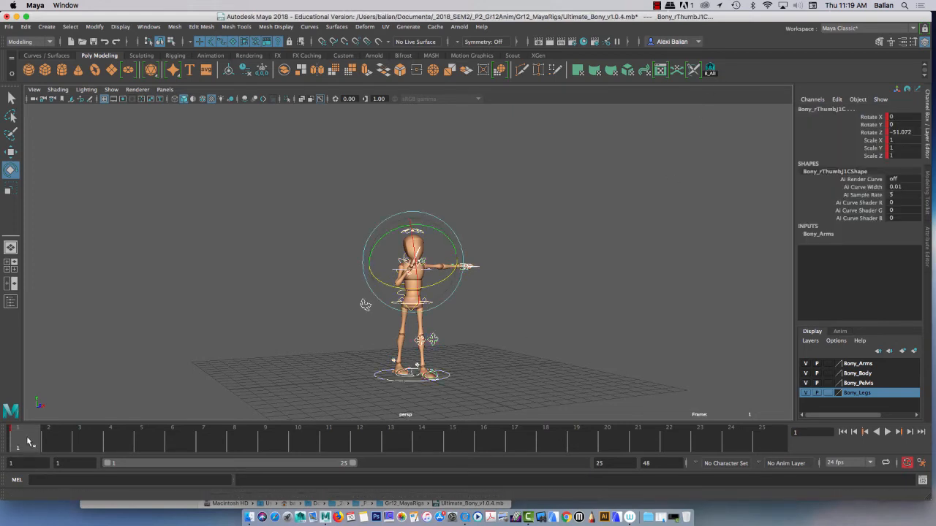
{"action": "left_click_drag", "start_coordinate": [28, 440], "coordinate": [762, 439]}
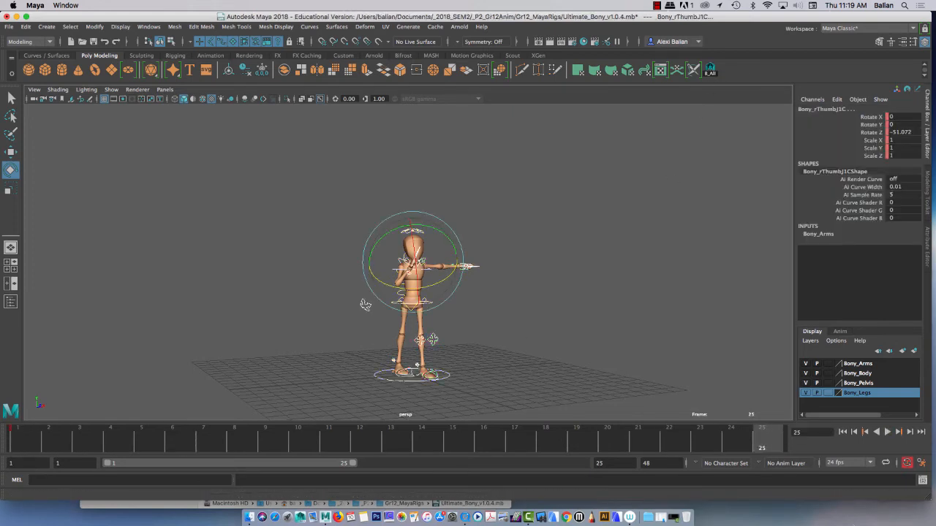
{"action": "key", "text": "s"}
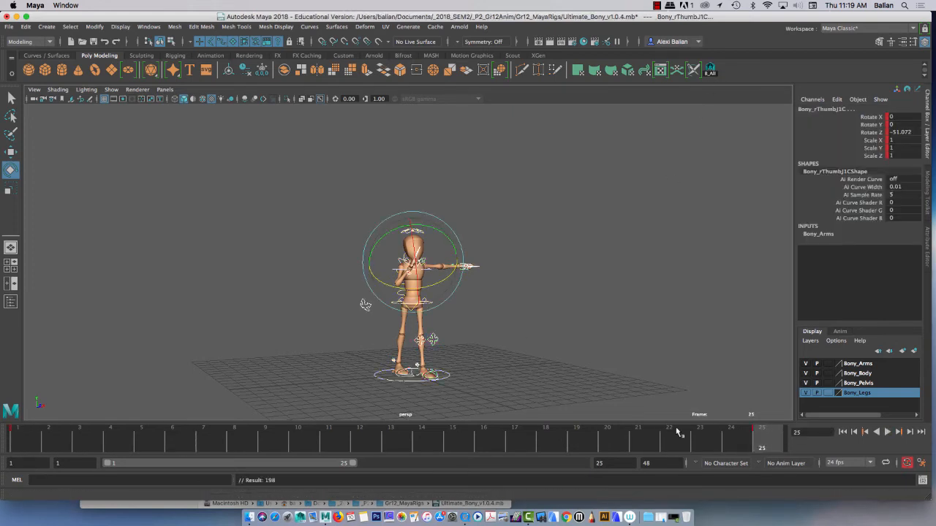
Deselect and reselect all of the rig's controls, copy their keys at frame 1 and paste them at frame 25
{"action": "left_click", "coordinate": [346, 291]}
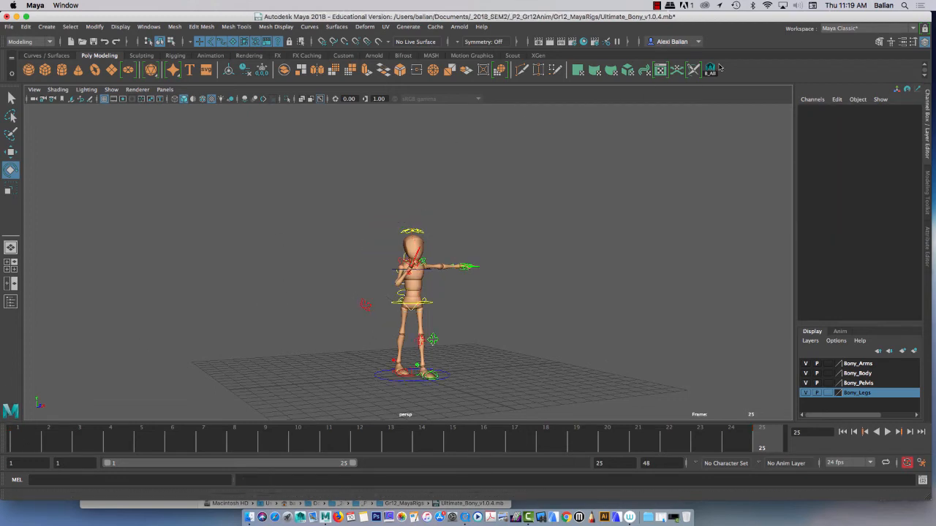
{"action": "key", "text": "z"}
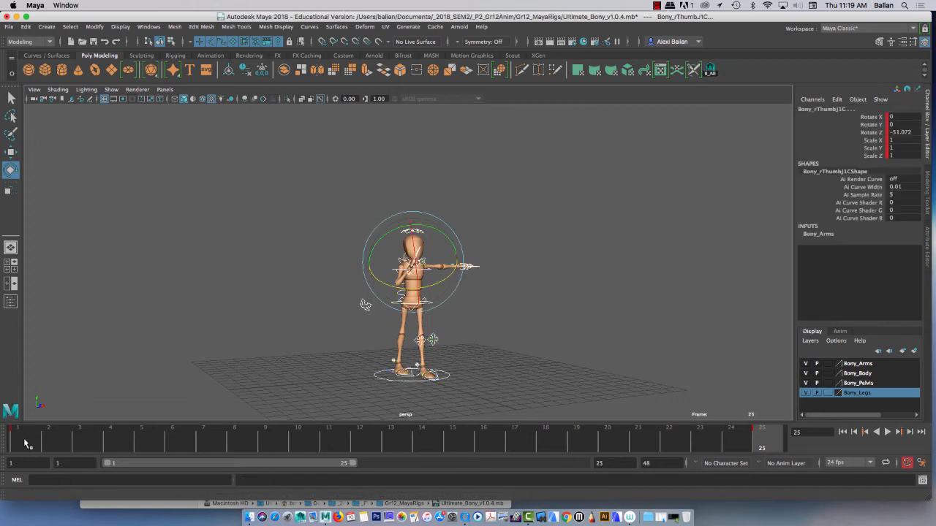
{"action": "left_click", "coordinate": [22, 442]}
{"action": "right_click", "coordinate": [22, 442]}
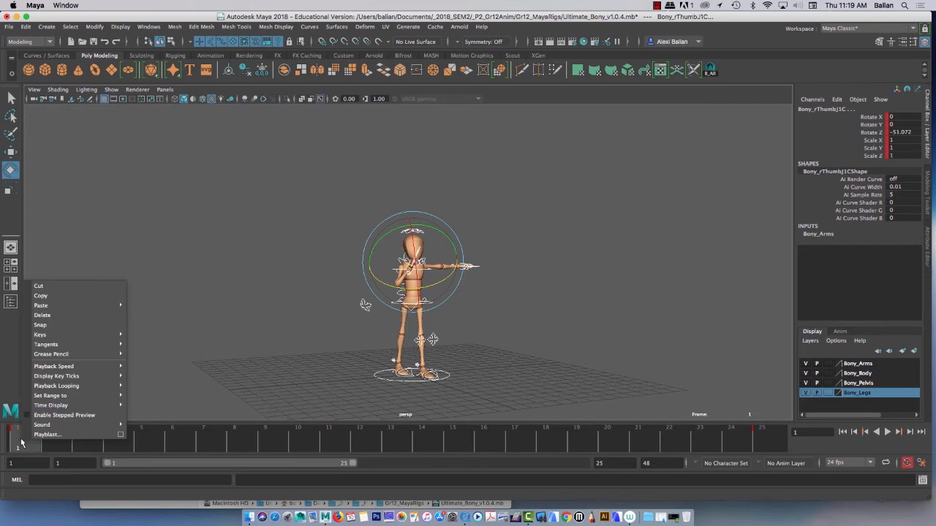
{"action": "left_click", "coordinate": [41, 295]}
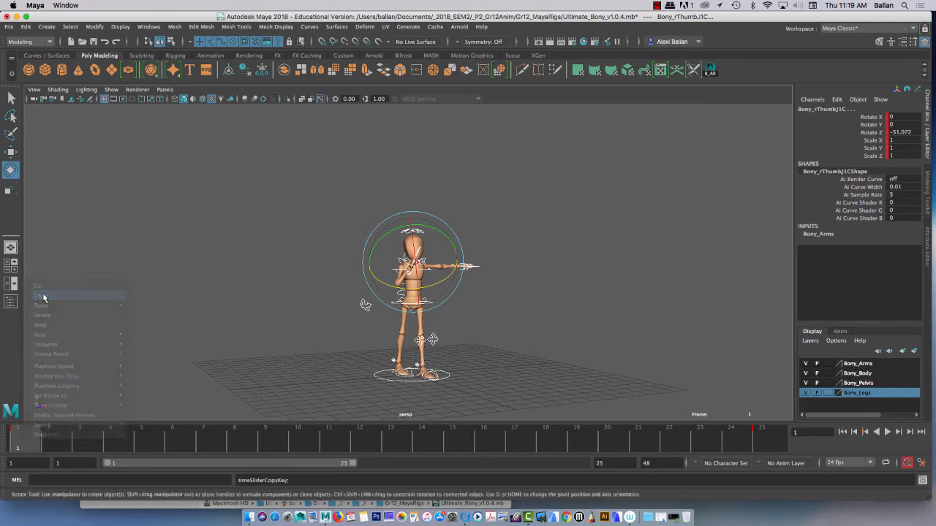
{"action": "left_click", "coordinate": [764, 447]}
{"action": "right_click", "coordinate": [765, 447]}
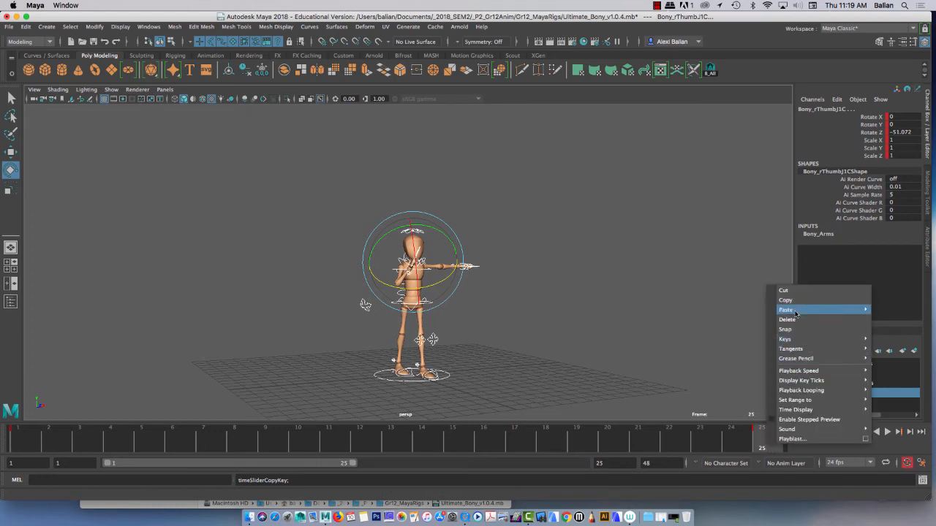
{"action": "mouse_move", "coordinate": [789, 310]}
{"action": "left_click", "coordinate": [698, 319]}
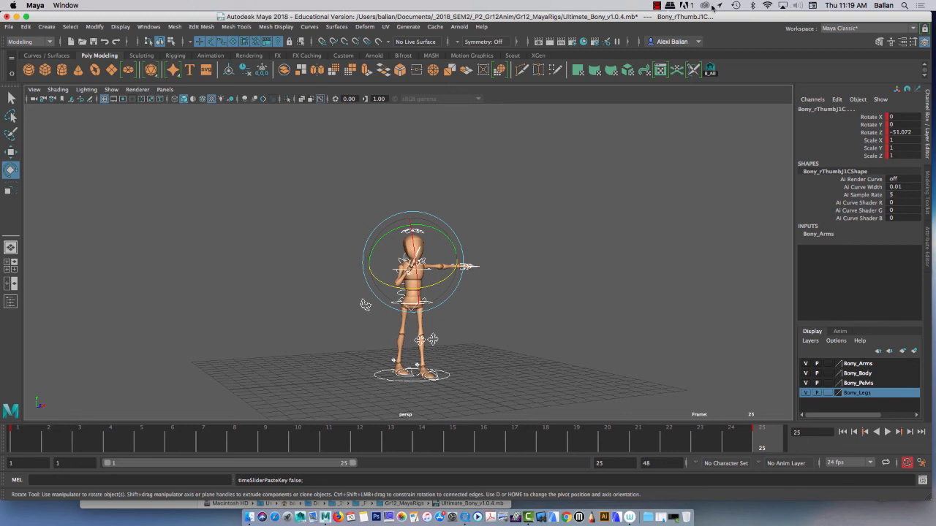
{"action": "left_click", "coordinate": [657, 6]}
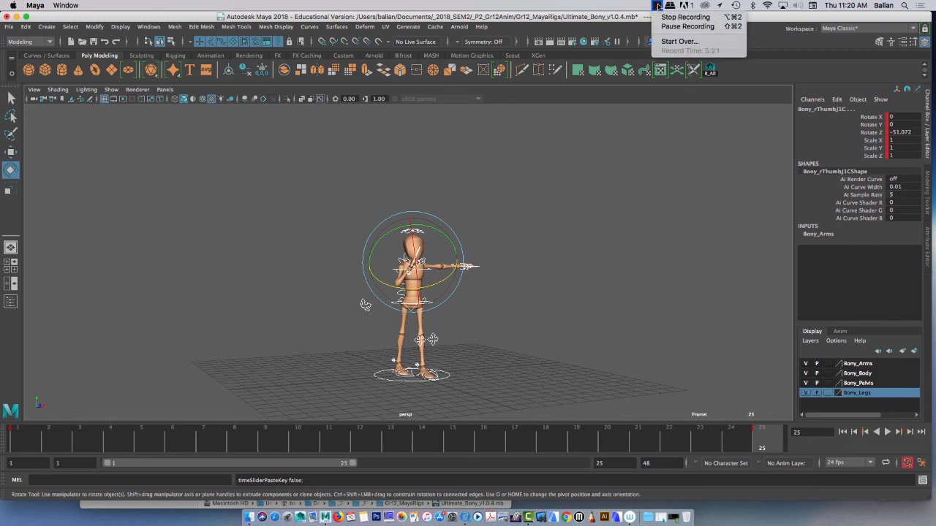